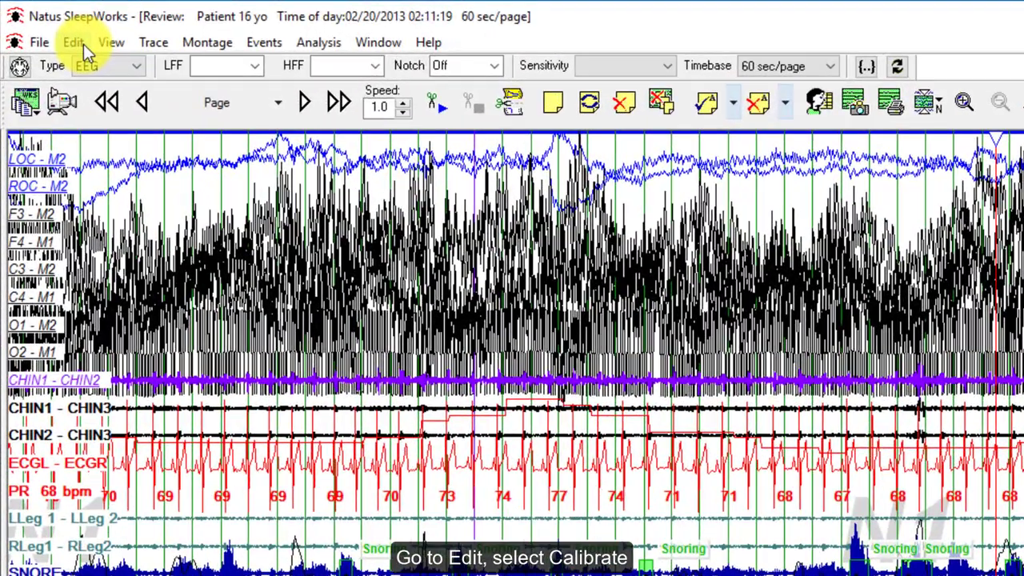
Step: Calibrate the screen as a Custom monitor, 300 mm wide and 220 mm high with the Bounding Box type, and apply it
{"action": "left_click", "coordinate": [54, 29]}
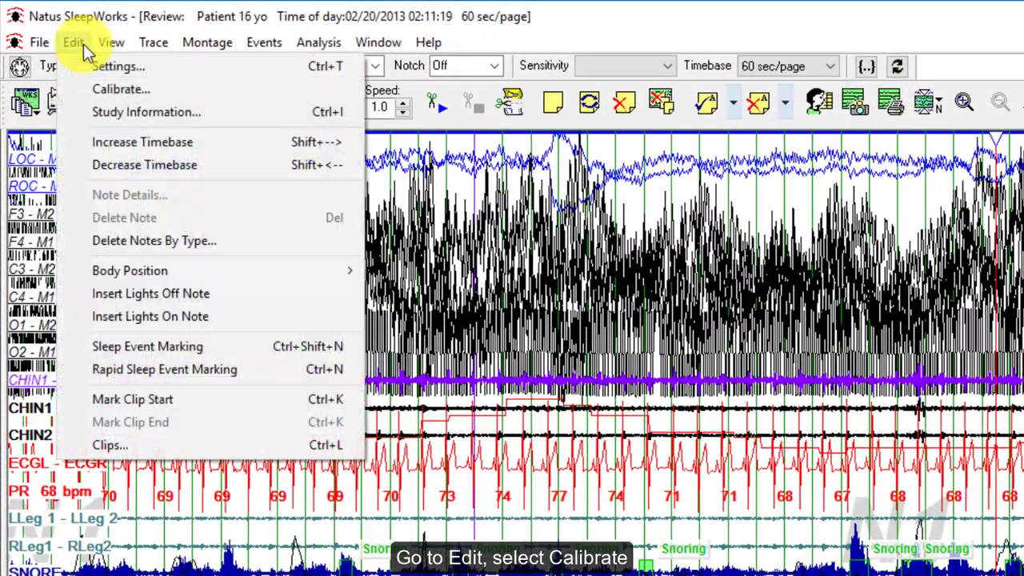
{"action": "left_click", "coordinate": [152, 96]}
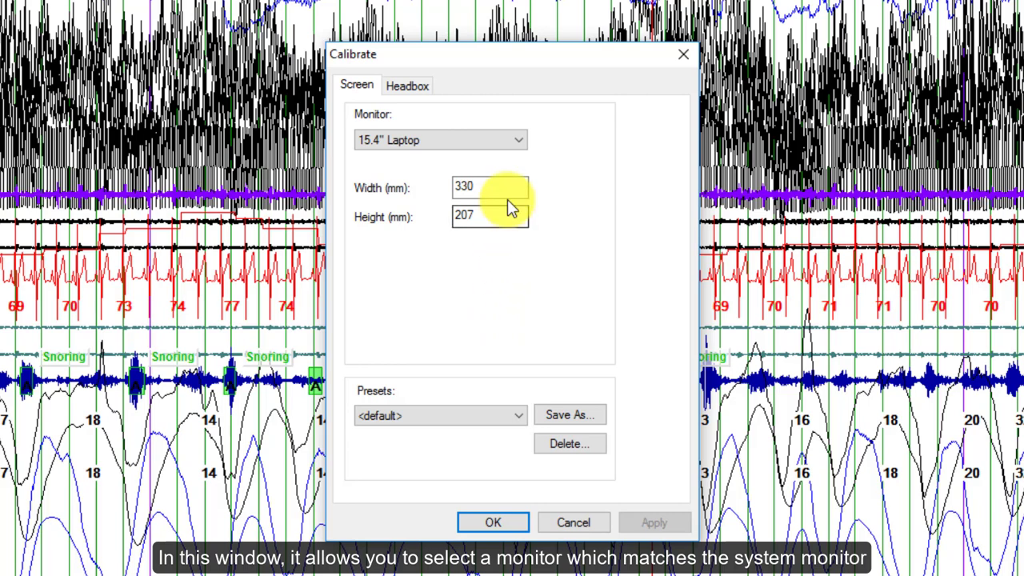
{"action": "left_click", "coordinate": [516, 144]}
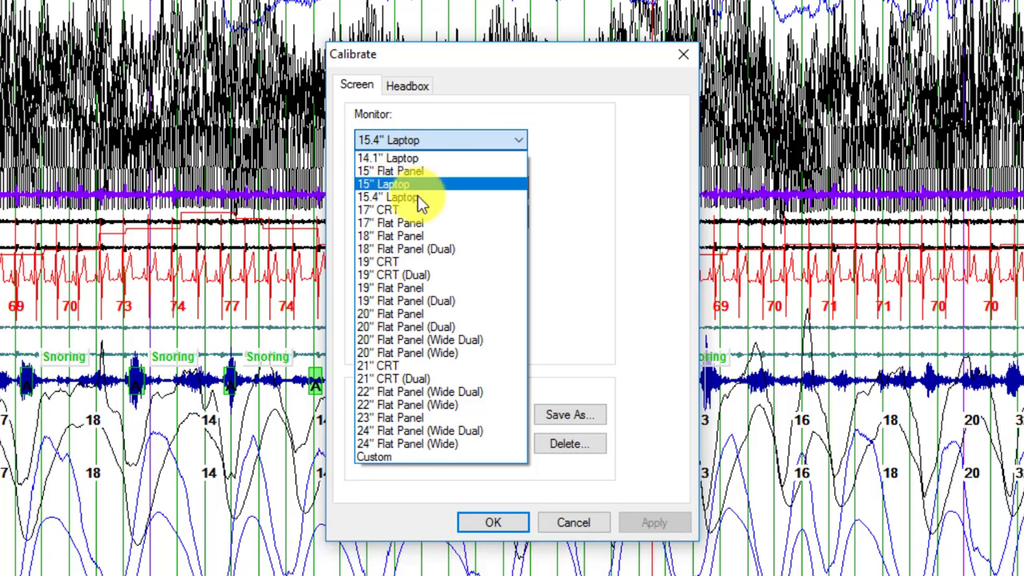
{"action": "left_click", "coordinate": [424, 459]}
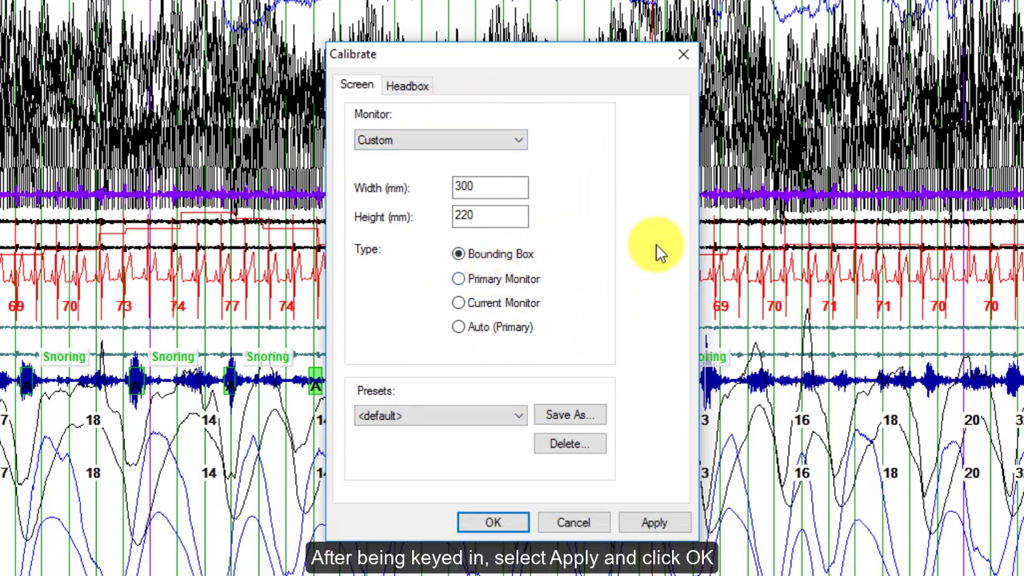
{"action": "left_click", "coordinate": [636, 521]}
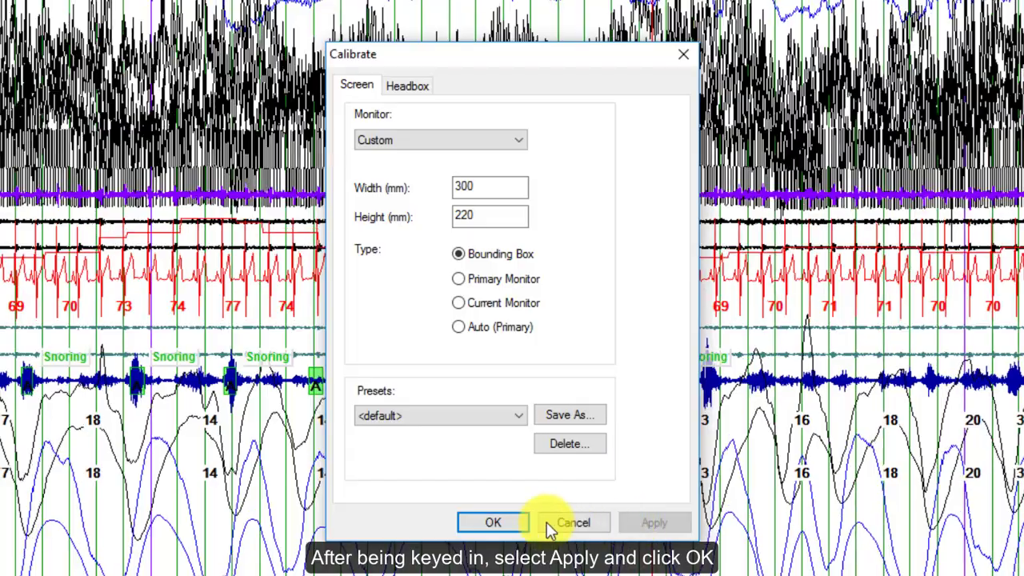
{"action": "left_click", "coordinate": [485, 521]}
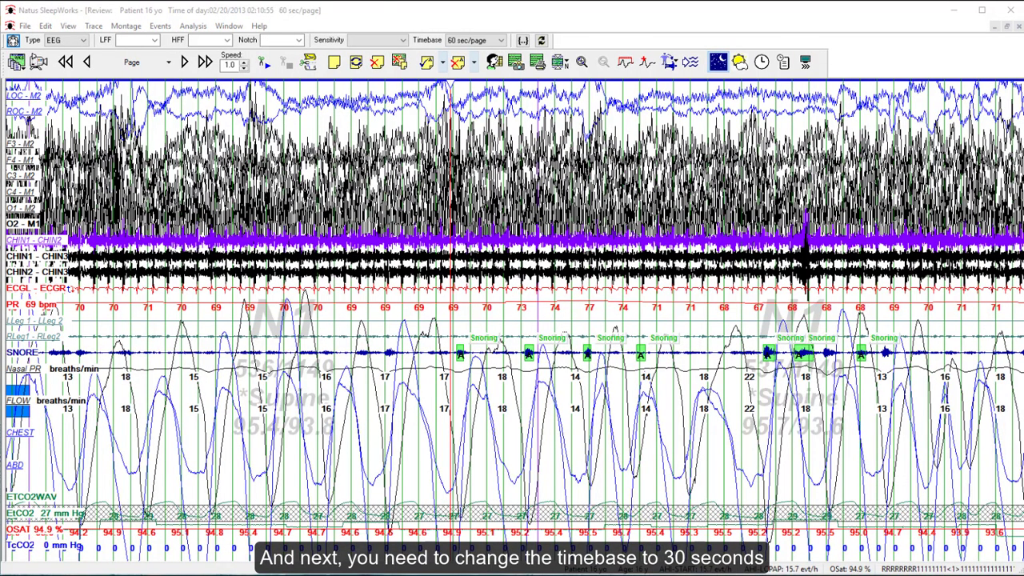
Step: Set the timebase to 30 sec/page and align the page to the scoring epoch
{"action": "left_click", "coordinate": [502, 40]}
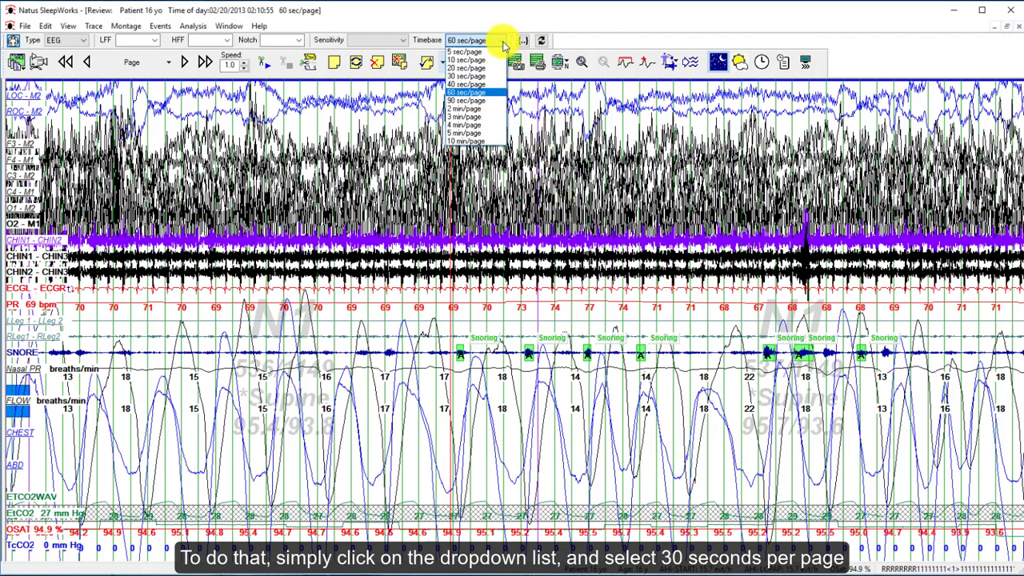
{"action": "left_click", "coordinate": [484, 78]}
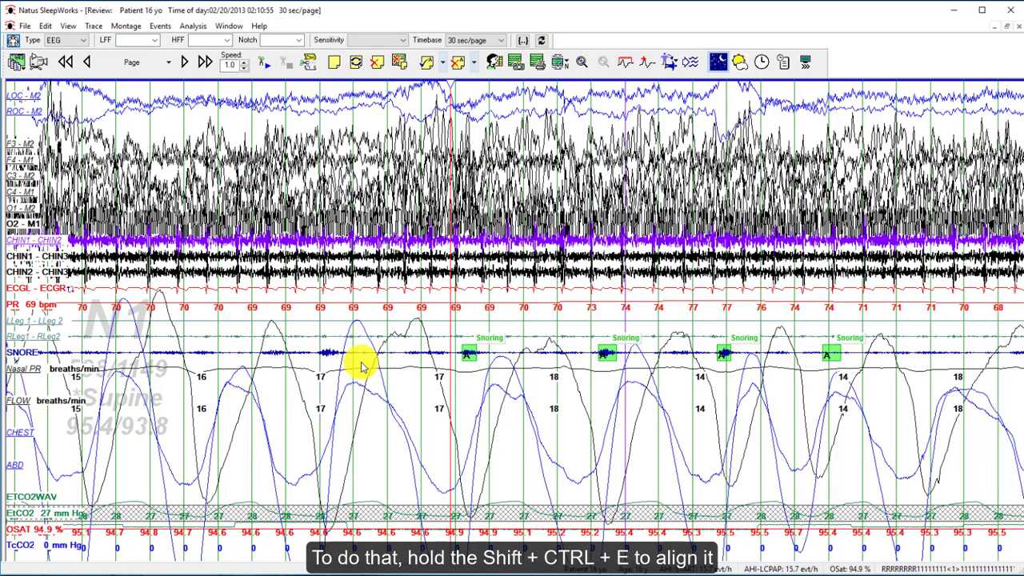
{"action": "key", "text": "ctrl+shift+e"}
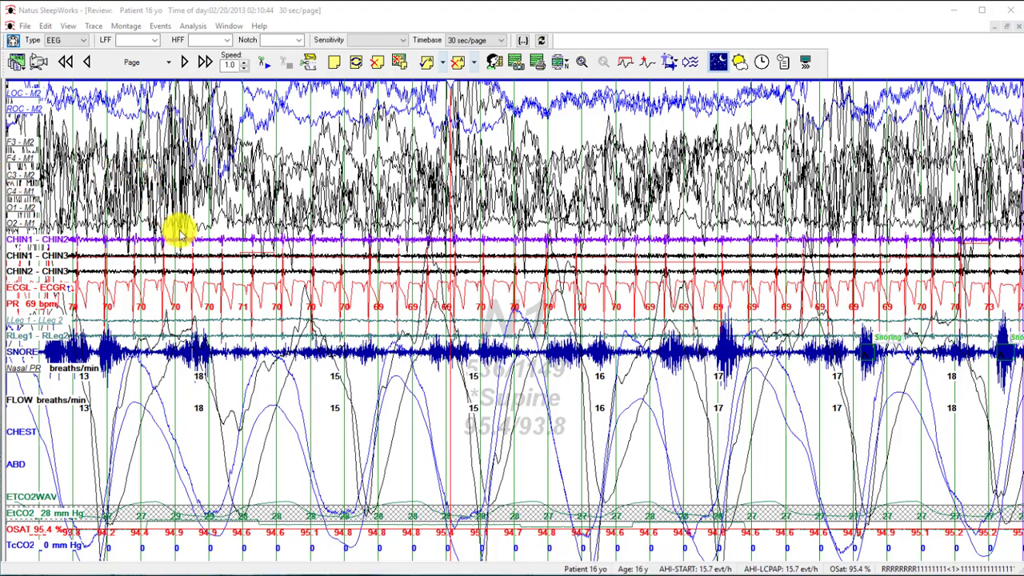
Step: Adjust the gain of the LOC - M2 channel in both directions to make its trace smaller
{"action": "left_click", "coordinate": [27, 95]}
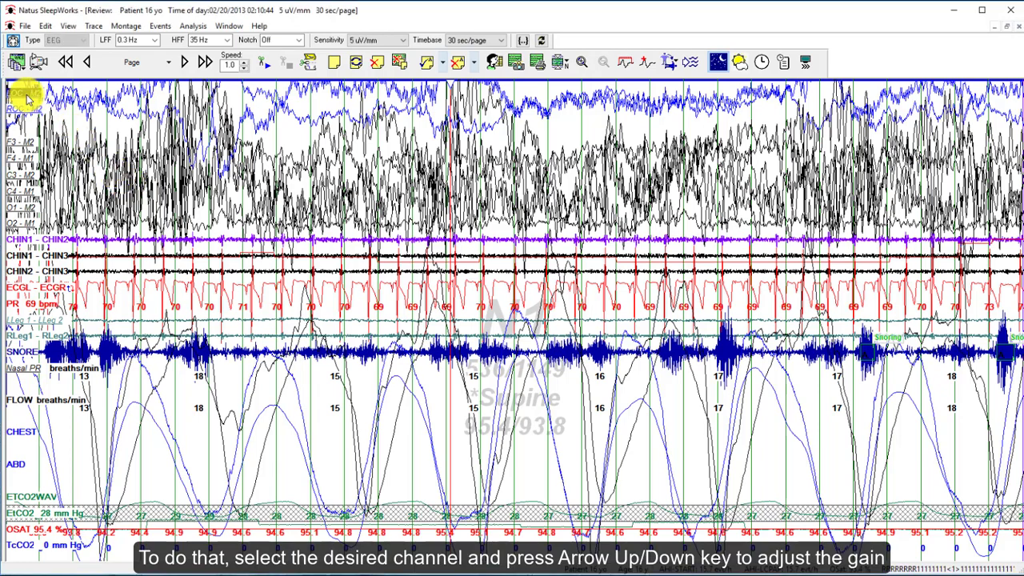
{"action": "key", "text": "Up"}
{"action": "key", "text": "Down"}
{"action": "key", "text": "Down"}
{"action": "key", "text": "Down"}
{"action": "key", "text": "Down"}
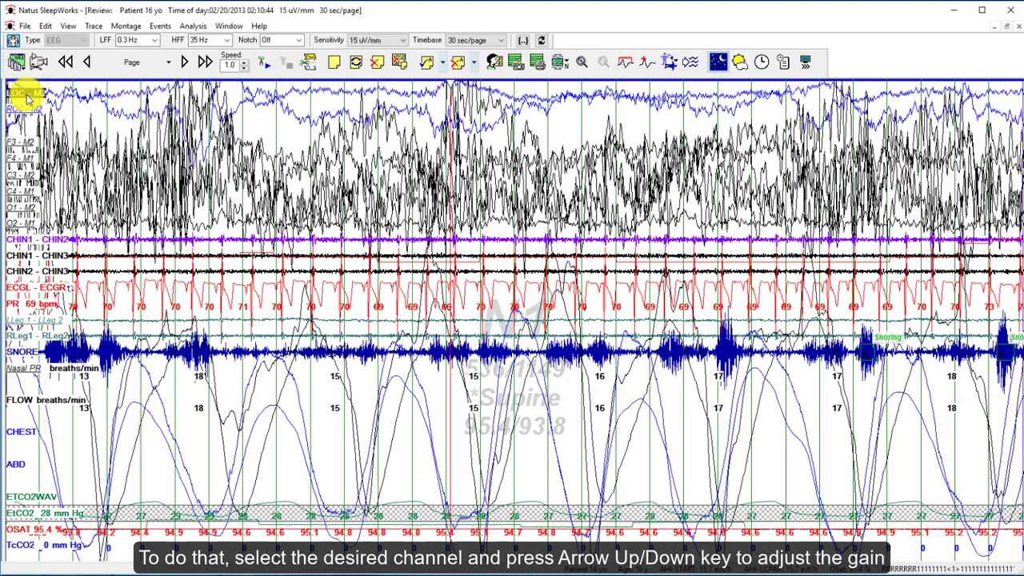
{"action": "key", "text": "Up"}
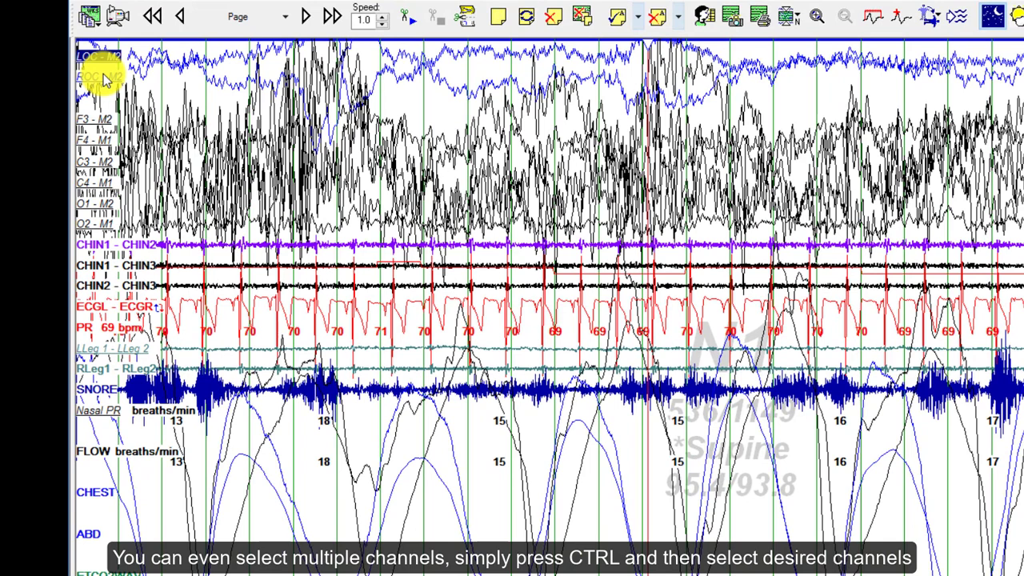
Step: Select LOC - M2 and ROC - M2 together, without F3 - M2, and adjust the gain of both EOG channels
{"action": "left_click", "coordinate": [104, 78], "text": "ctrl"}
{"action": "left_click", "coordinate": [101, 121], "text": "ctrl"}
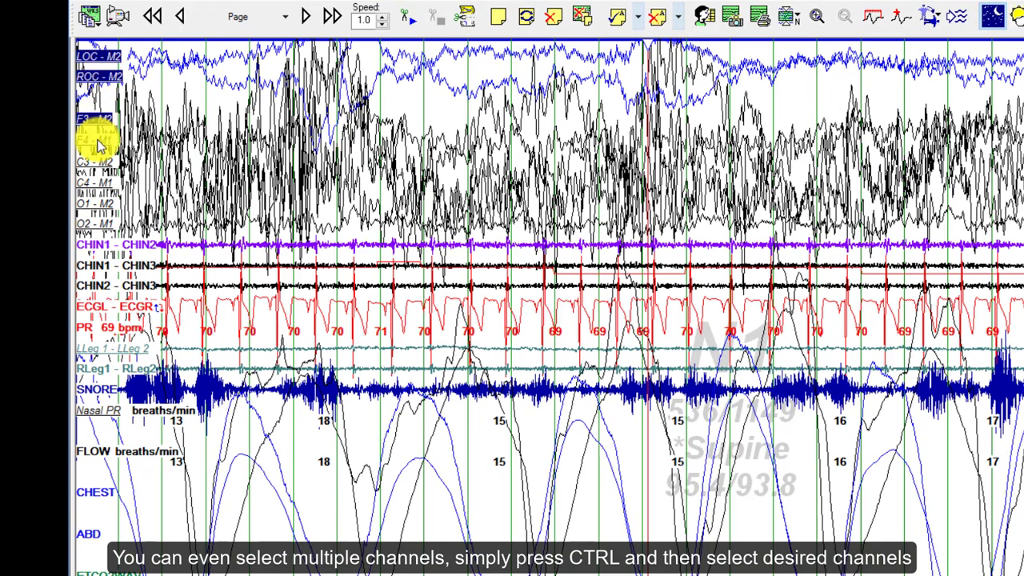
{"action": "left_click", "coordinate": [95, 119], "text": "ctrl"}
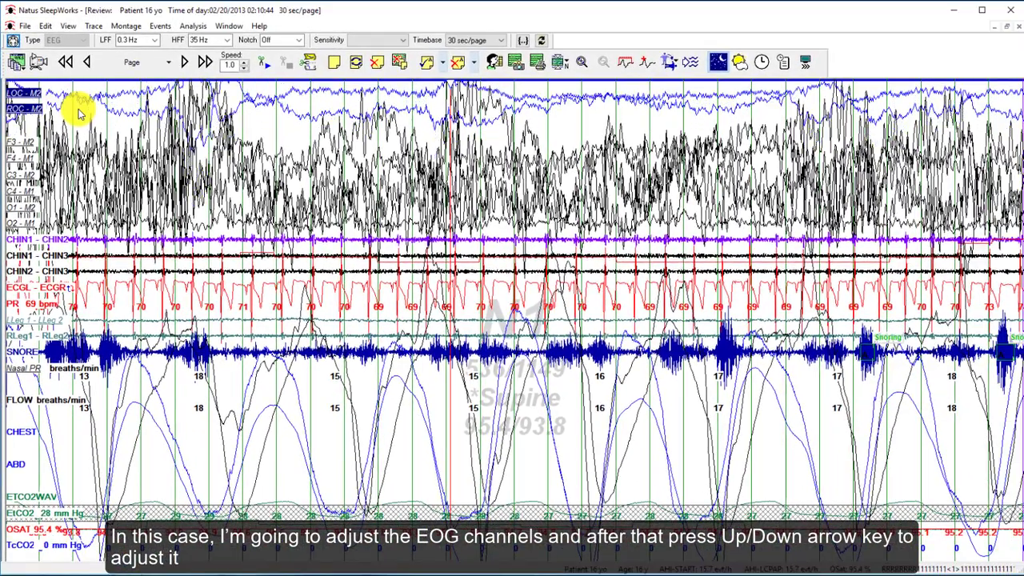
{"action": "left_click", "coordinate": [77, 113]}
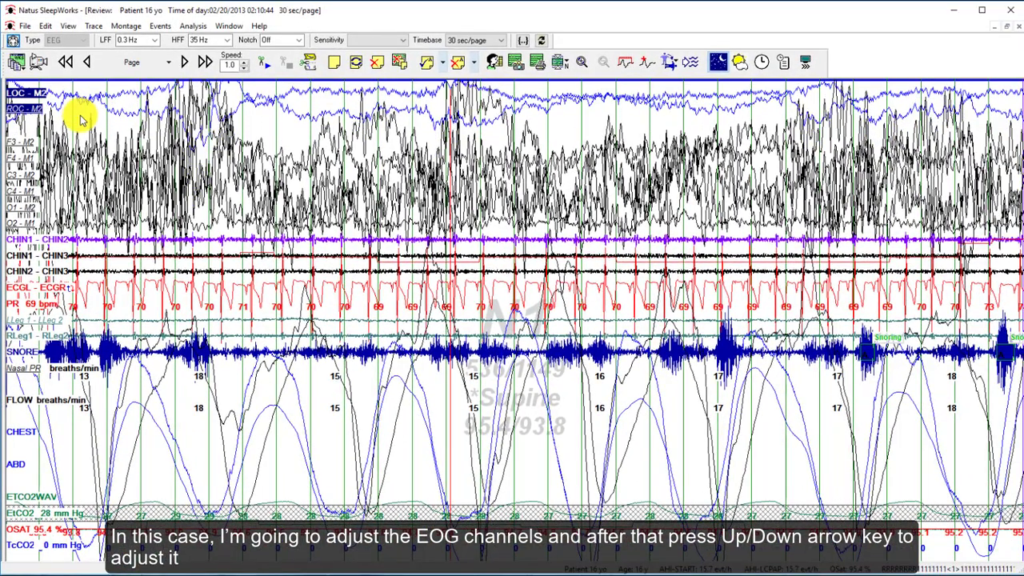
Step: Select all six EEG channels from F3 - M2 to O2 - M1 and lower their gain until the traces are readable
{"action": "left_click", "coordinate": [28, 145]}
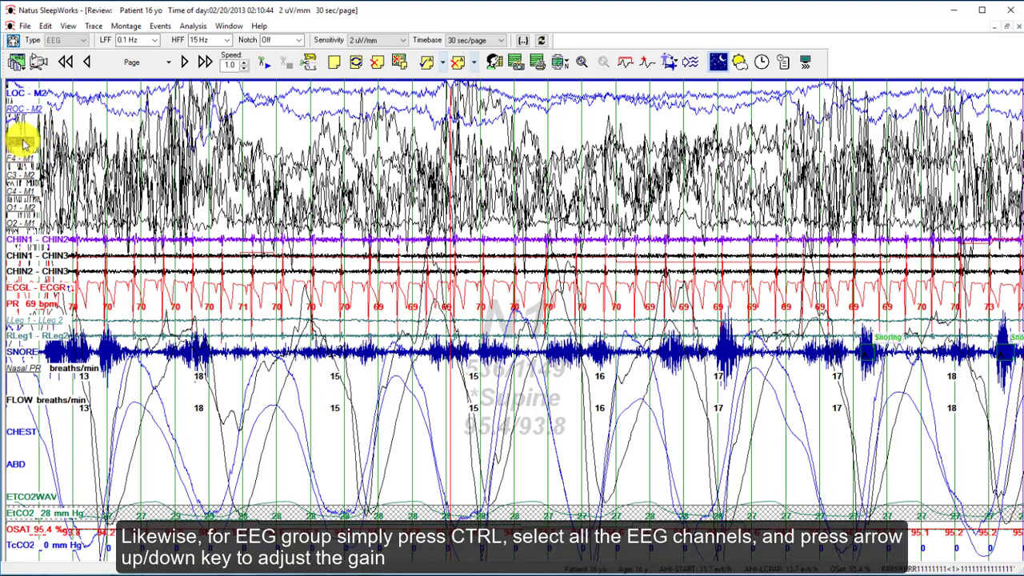
{"action": "left_click", "coordinate": [22, 158], "text": "ctrl"}
{"action": "left_click", "coordinate": [24, 176], "text": "ctrl"}
{"action": "left_click", "coordinate": [22, 192], "text": "ctrl"}
{"action": "left_click", "coordinate": [23, 208], "text": "ctrl"}
{"action": "left_click", "coordinate": [22, 224], "text": "ctrl"}
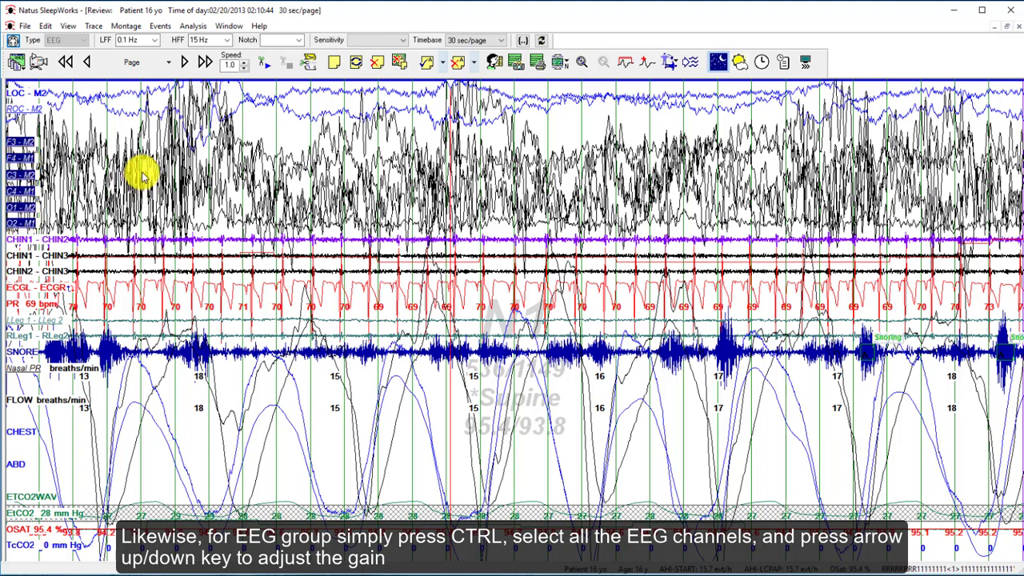
{"action": "key", "text": "Down"}
{"action": "key", "text": "Down"}
{"action": "key", "text": "Down"}
{"action": "key", "text": "Down"}
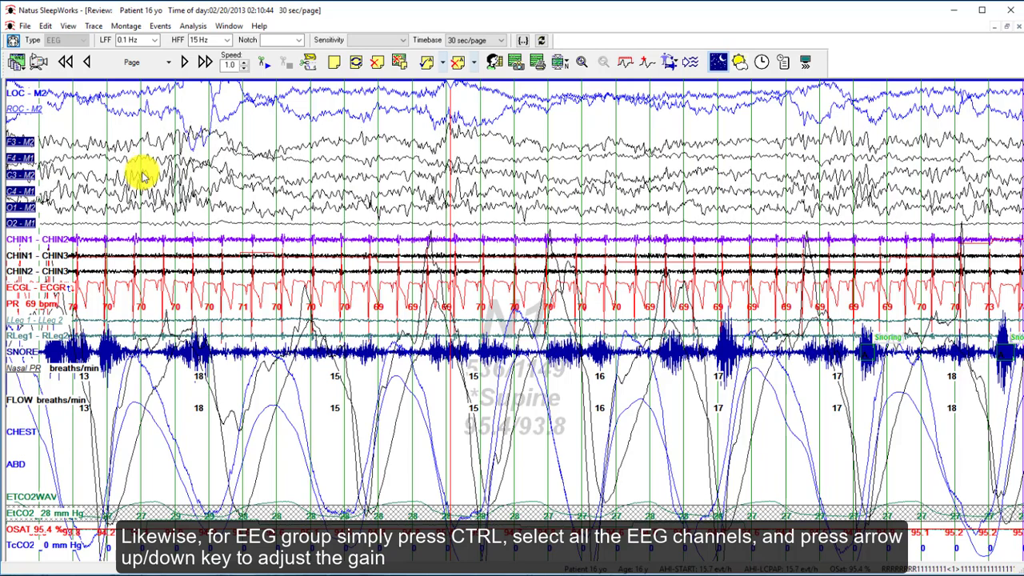
{"action": "key", "text": "Up"}
{"action": "key", "text": "Up"}
{"action": "key", "text": "Up"}
{"action": "key", "text": "Up"}
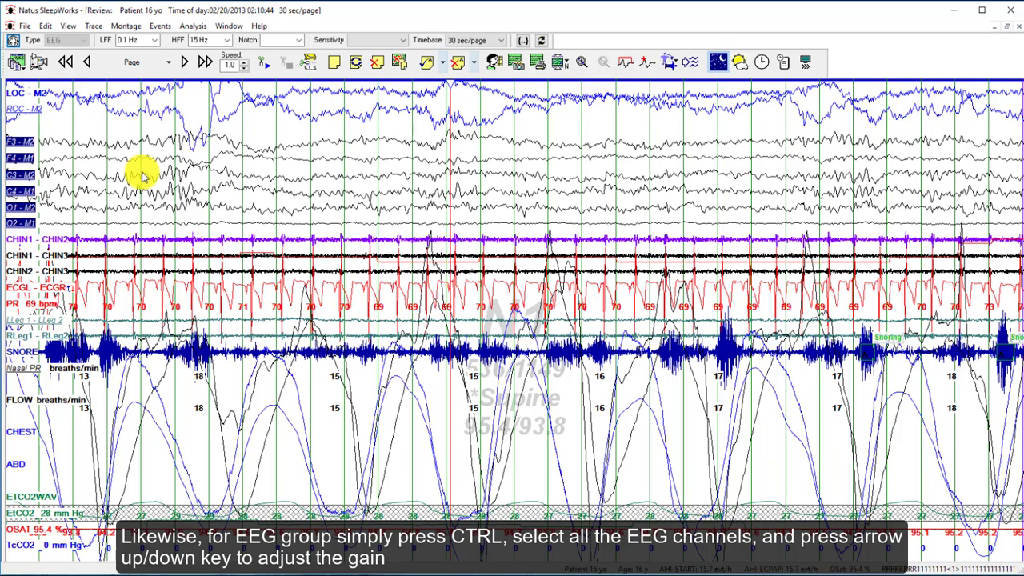
{"action": "key", "text": "Down"}
{"action": "key", "text": "Up"}
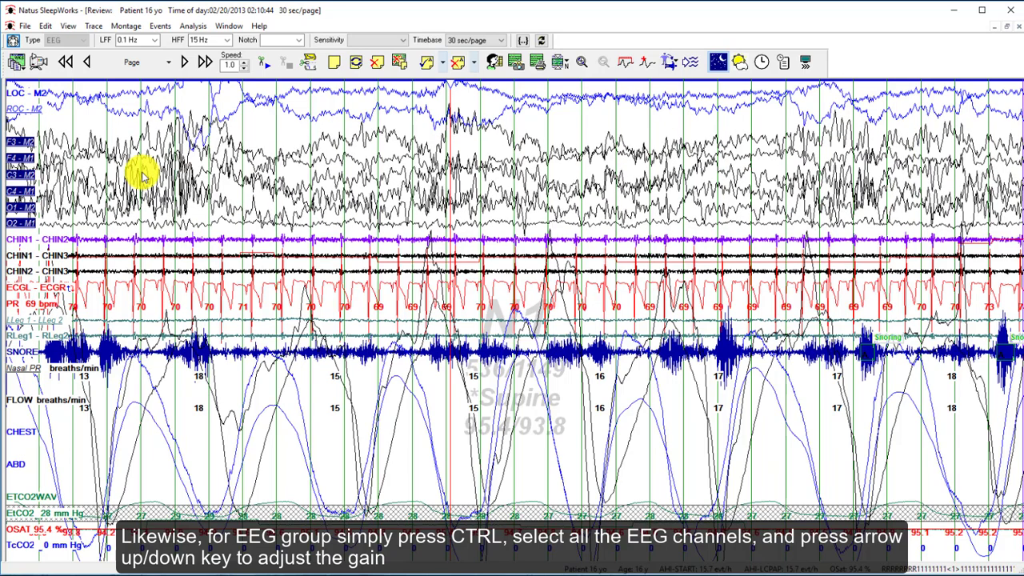
{"action": "key", "text": "Down"}
{"action": "key", "text": "Up"}
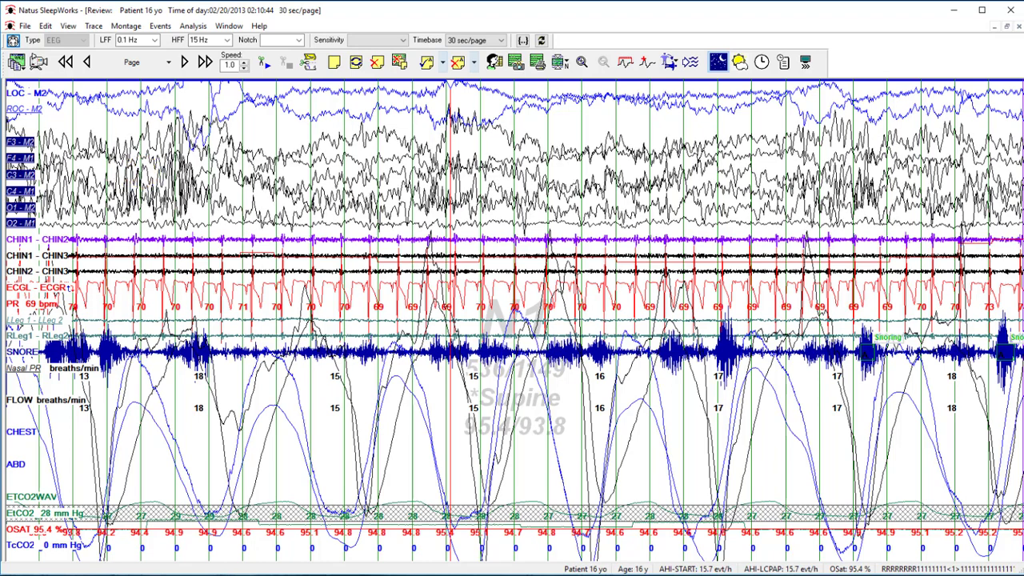
Step: Select the three chin EMG channels together and adjust their gain
{"action": "left_click", "coordinate": [24, 240]}
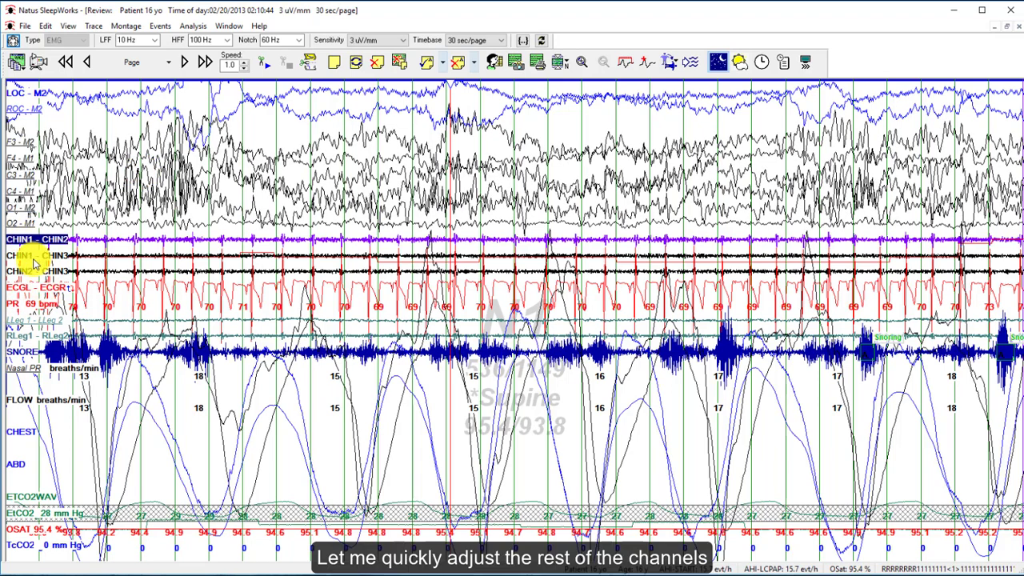
{"action": "left_click", "coordinate": [30, 256], "text": "ctrl"}
{"action": "left_click", "coordinate": [34, 272], "text": "ctrl"}
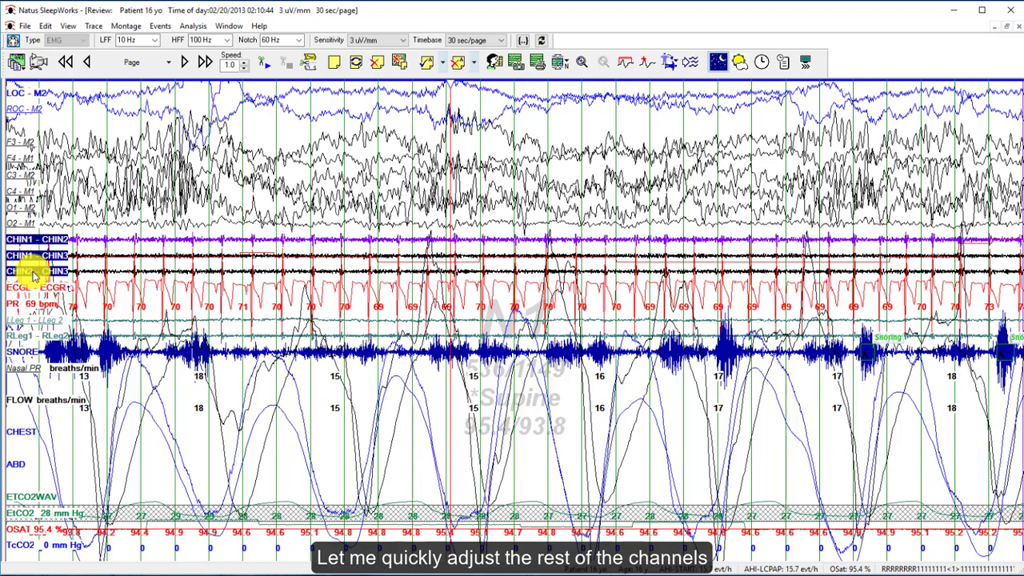
{"action": "key", "text": "Down"}
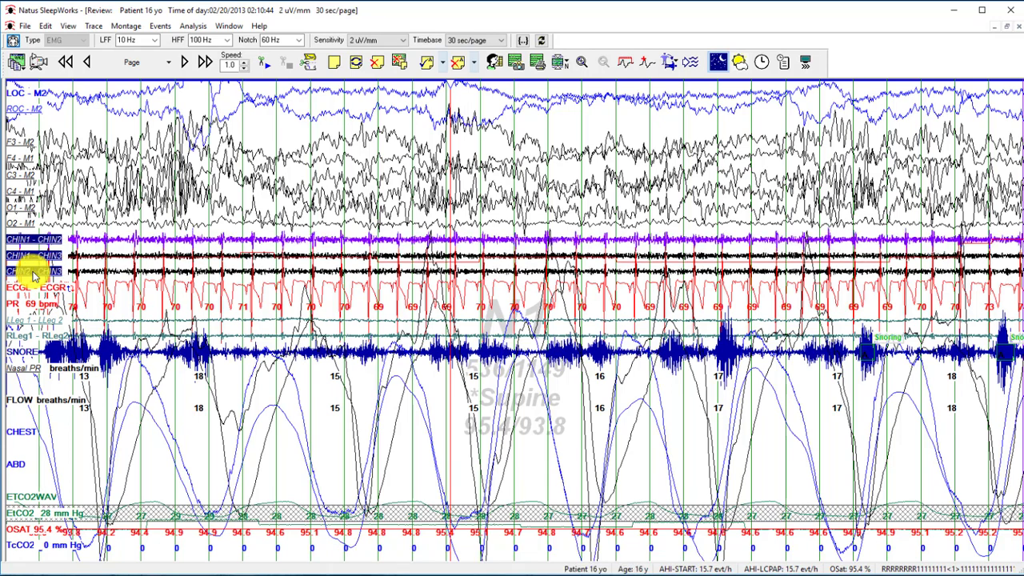
Step: Set the ECGL - ECGR sensitivity to 150 uV/mm and reduce the gain of the SNORE channel
{"action": "left_click", "coordinate": [20, 290]}
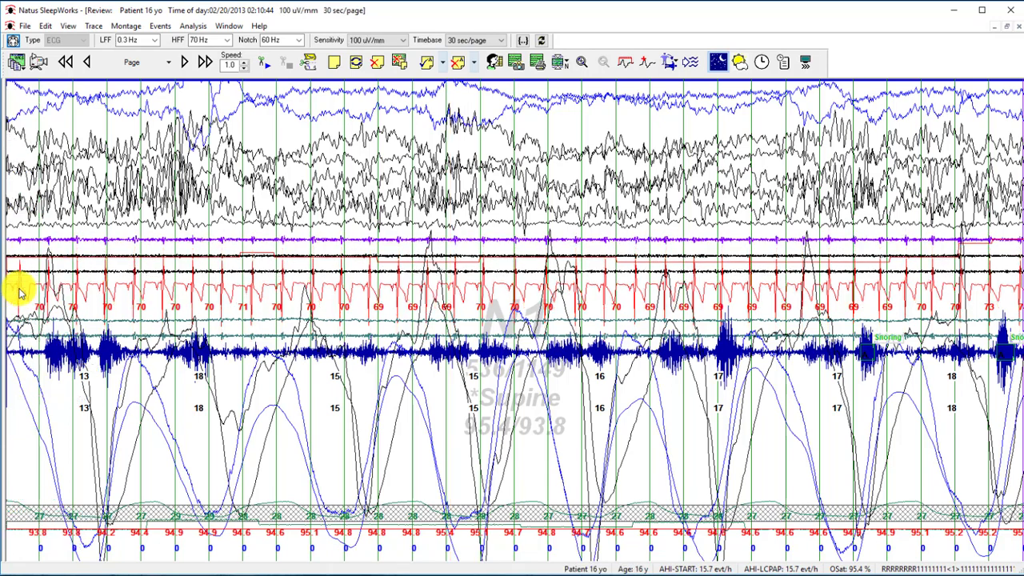
{"action": "key", "text": "Up"}
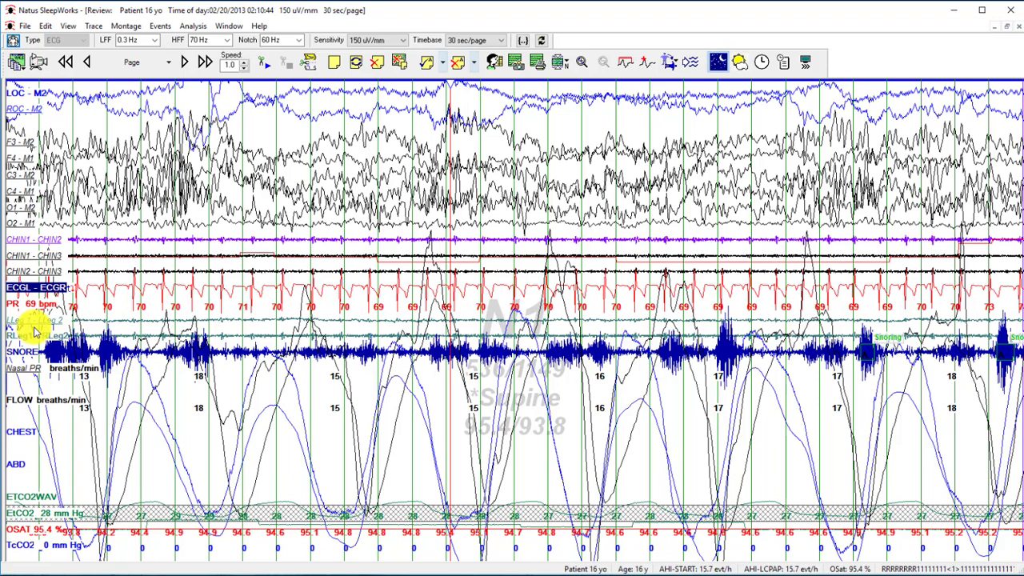
{"action": "left_click", "coordinate": [36, 351]}
{"action": "key", "text": "Down"}
Step: Adjust the gain of the two leg channels, LLeg 1 - LLeg 2 and RLeg1 - RLeg2
{"action": "left_click", "coordinate": [24, 337]}
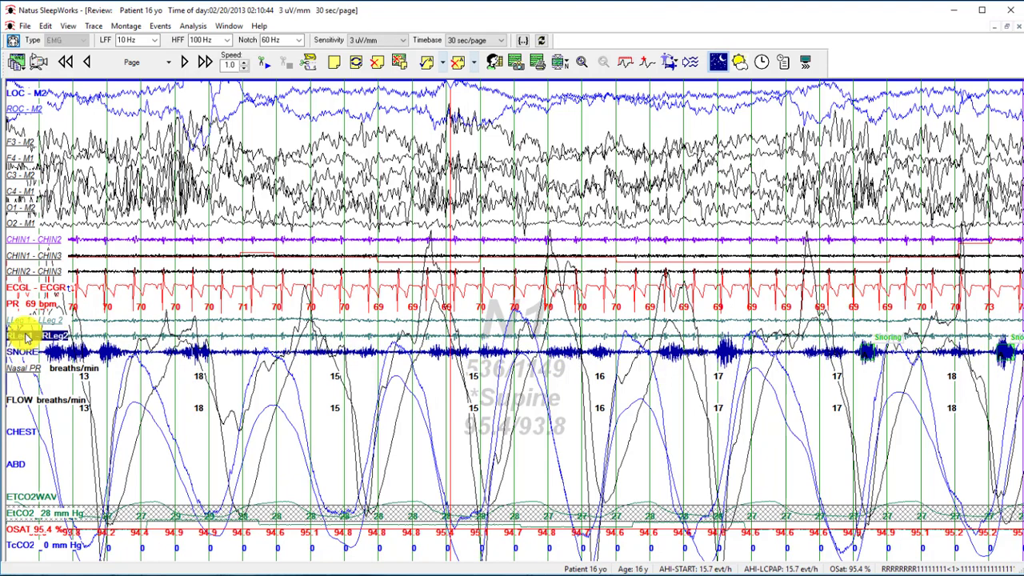
{"action": "left_click", "coordinate": [25, 323]}
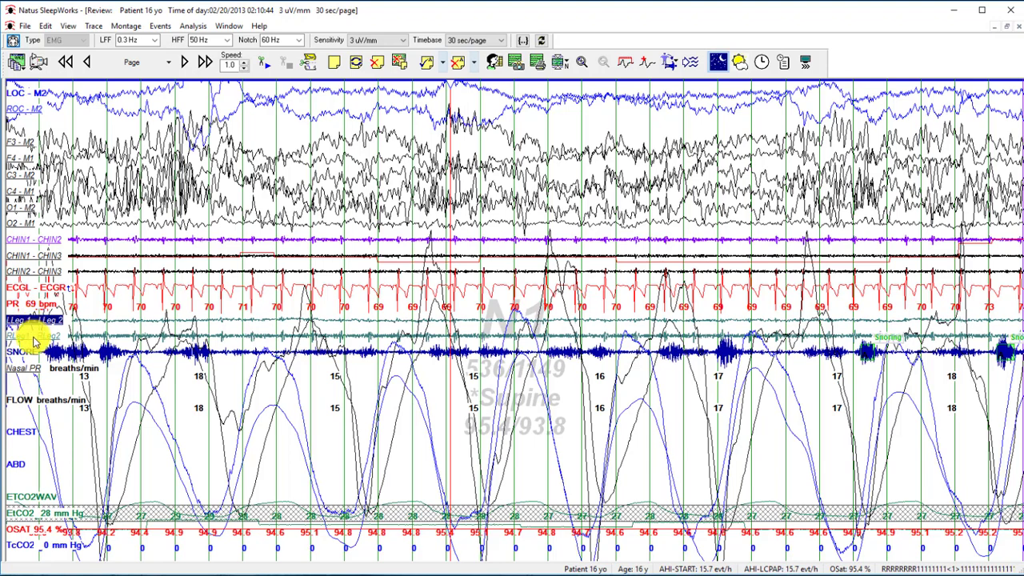
{"action": "left_click", "coordinate": [34, 338]}
Step: Adjust the gain of the Nasal PR and FLOW channels so their waves no longer cover the neighbouring traces
{"action": "left_click", "coordinate": [20, 369]}
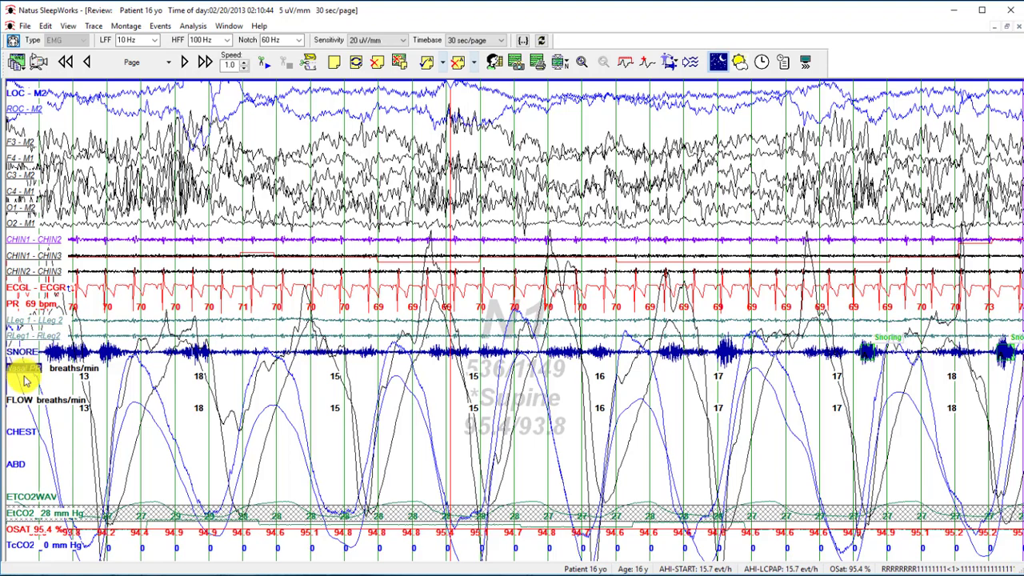
{"action": "left_click", "coordinate": [26, 399]}
{"action": "scroll", "coordinate": [32, 408], "scroll_direction": "down", "scroll_amount": 2}
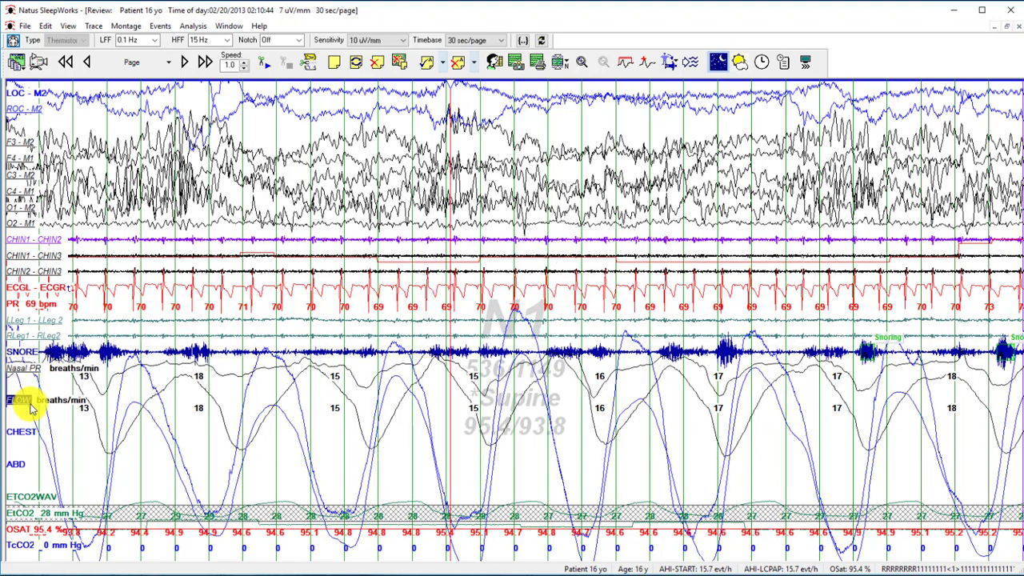
Step: Reduce the gain of the CHEST channel and set the ABD channel's sensitivity to 100 uV/mm
{"action": "left_click", "coordinate": [22, 433]}
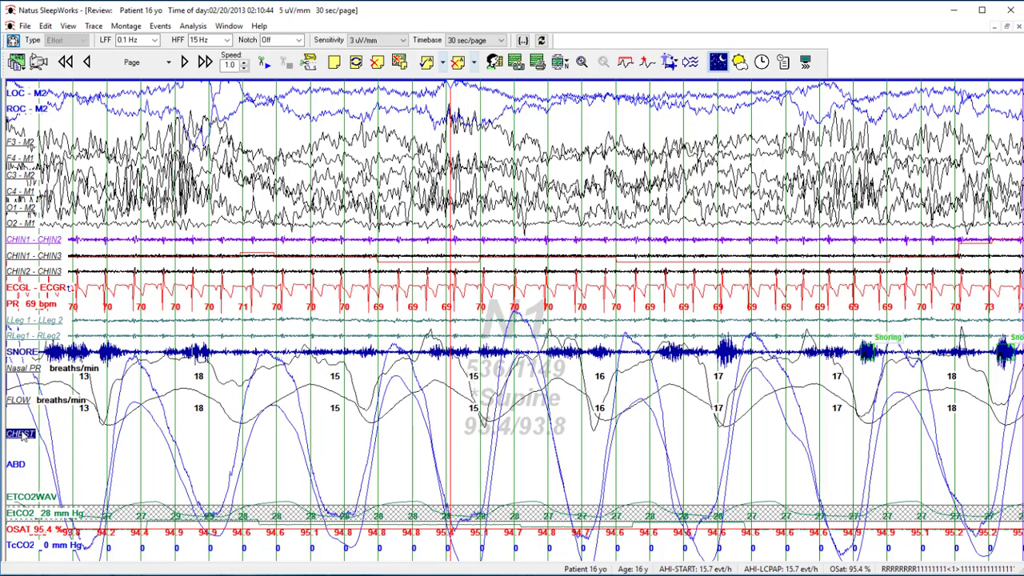
{"action": "scroll", "coordinate": [29, 435], "scroll_direction": "down", "scroll_amount": 2}
{"action": "scroll", "coordinate": [29, 434], "scroll_direction": "down", "scroll_amount": 3}
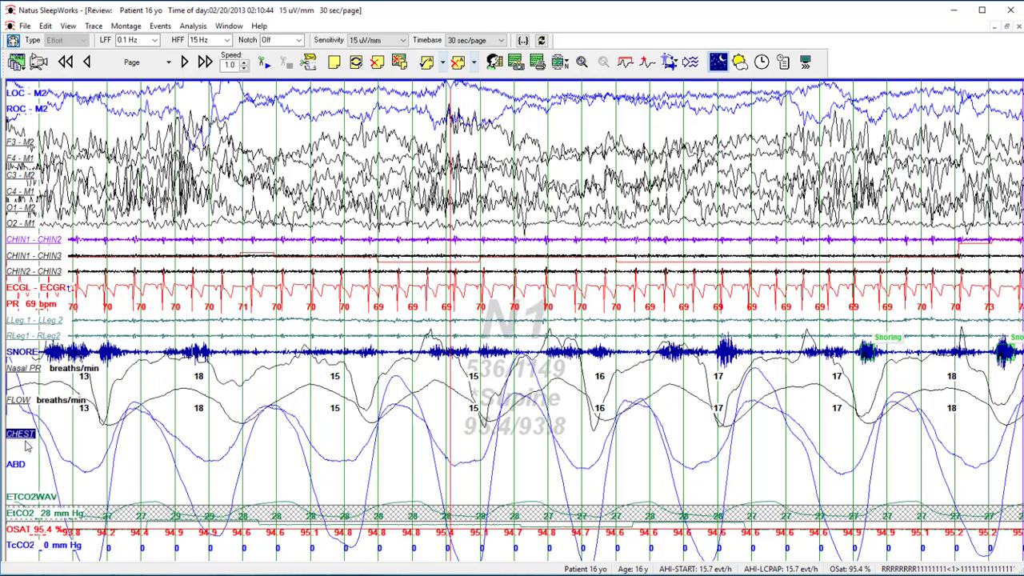
{"action": "left_click", "coordinate": [16, 465]}
{"action": "scroll", "coordinate": [20, 469], "scroll_direction": "down", "scroll_amount": 2}
{"action": "scroll", "coordinate": [20, 468], "scroll_direction": "down", "scroll_amount": 1}
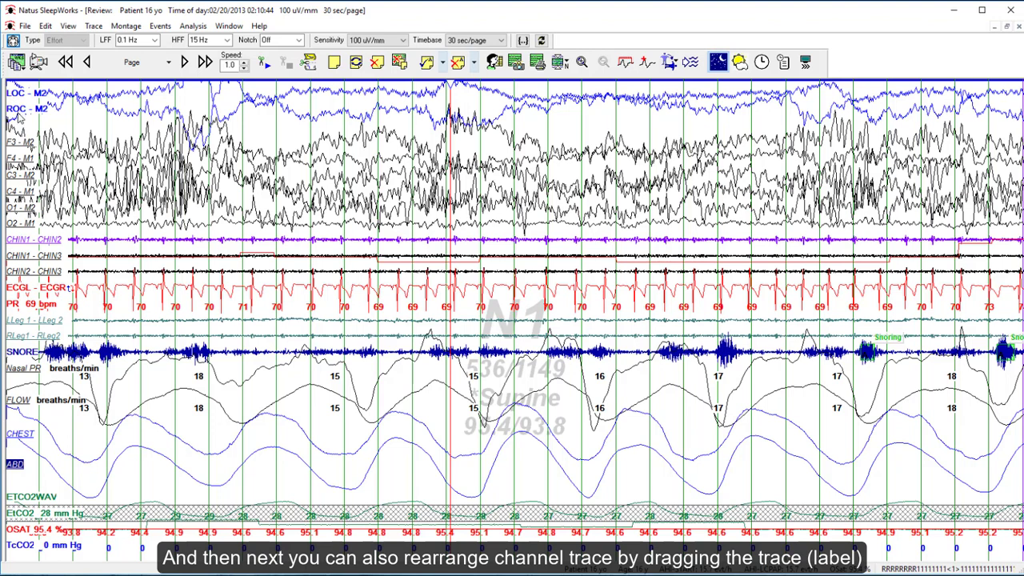
Step: Rearrange the traces by moving ROC - M2 slightly lower and placing ABD above CHEST
{"action": "mouse_move", "coordinate": [18, 110]}
{"action": "left_mouse_down"}
{"action": "mouse_move", "coordinate": [21, 136]}
{"action": "mouse_move", "coordinate": [23, 115]}
{"action": "left_mouse_up"}
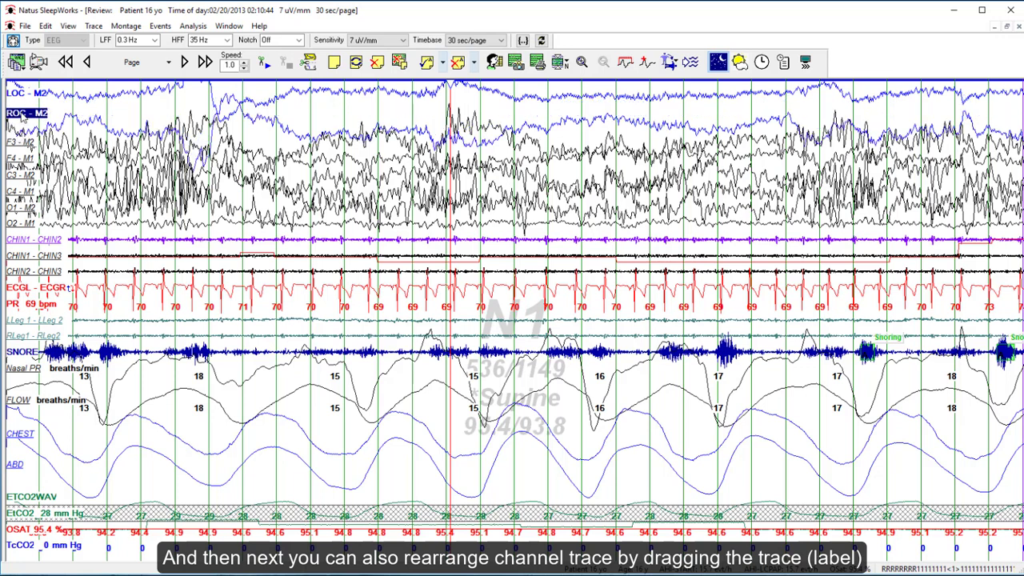
{"action": "left_click_drag", "start_coordinate": [16, 464], "coordinate": [14, 424]}
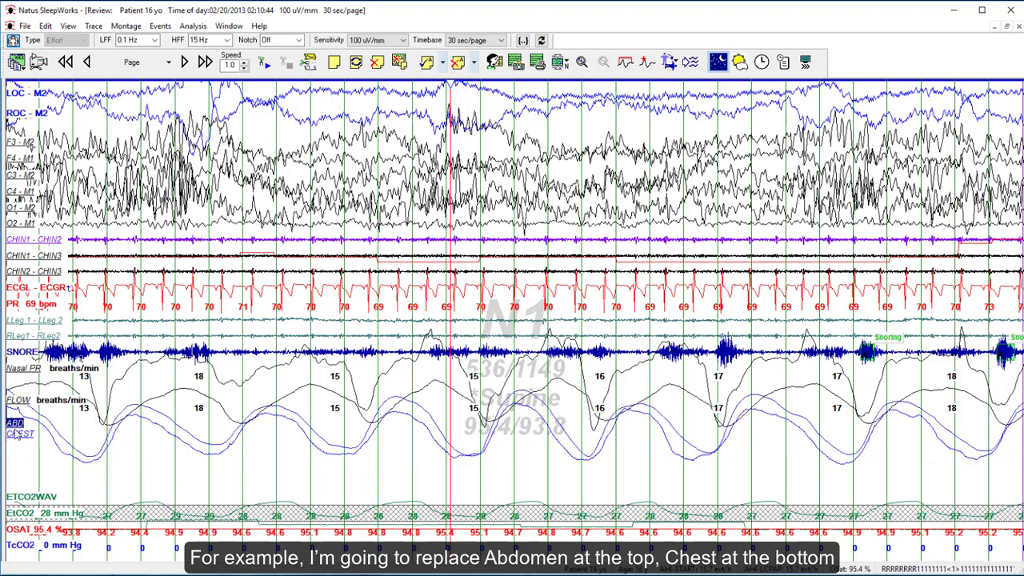
Step: Move the CHEST trace further down so it sits clear of the ABD trace
{"action": "left_click", "coordinate": [18, 464]}
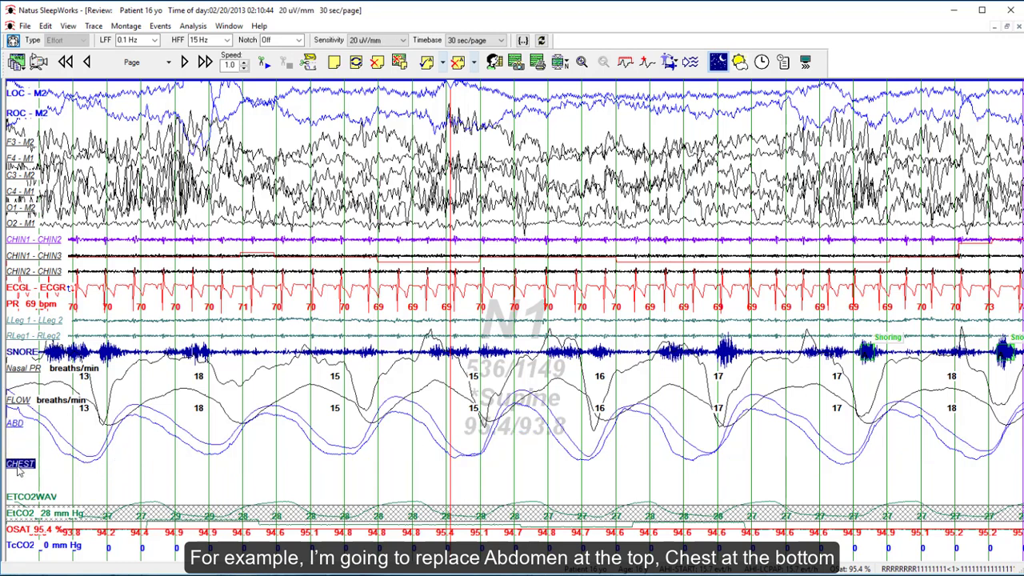
{"action": "left_click", "coordinate": [15, 423]}
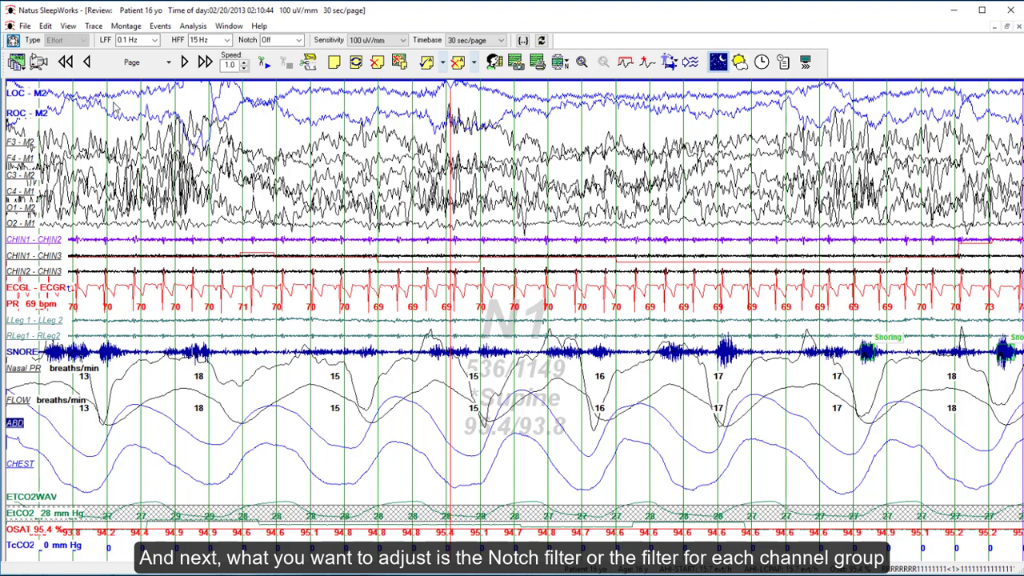
Step: Set the filters for the EEG channel type to LFF 0.3 Hz, HFF 35 Hz and Notch Off
{"action": "left_click", "coordinate": [32, 91]}
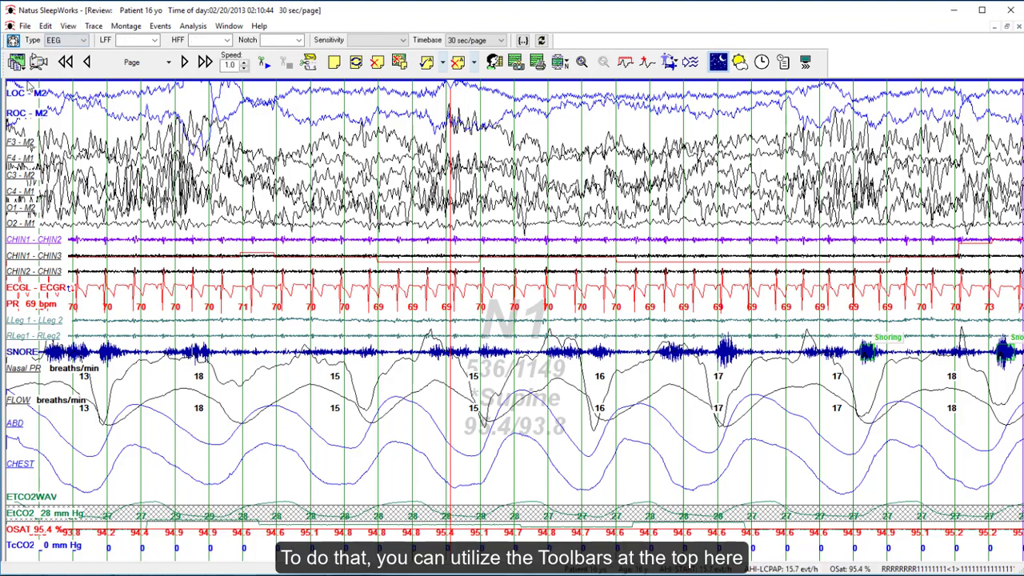
{"action": "left_click", "coordinate": [83, 41]}
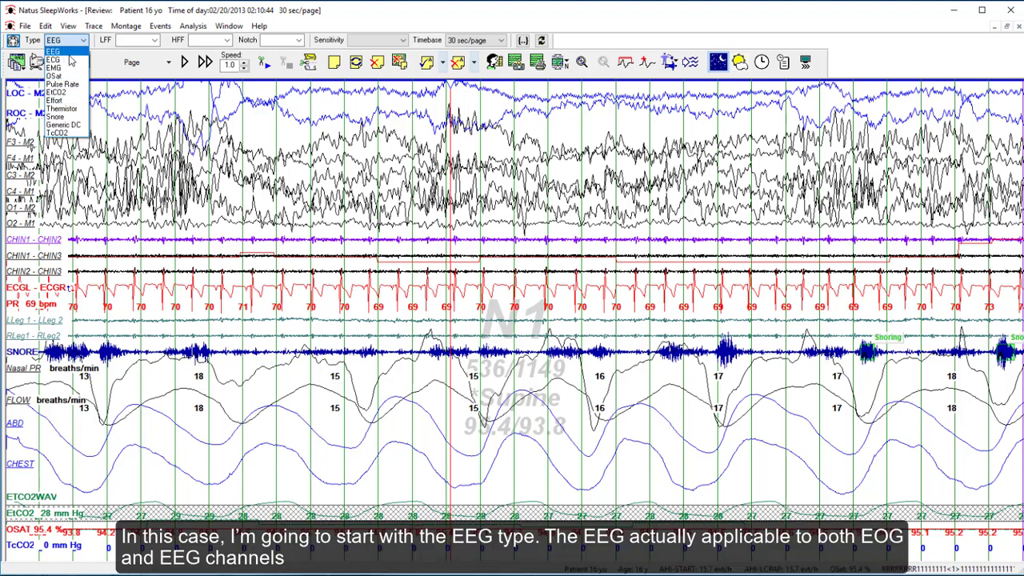
{"action": "left_click", "coordinate": [71, 53]}
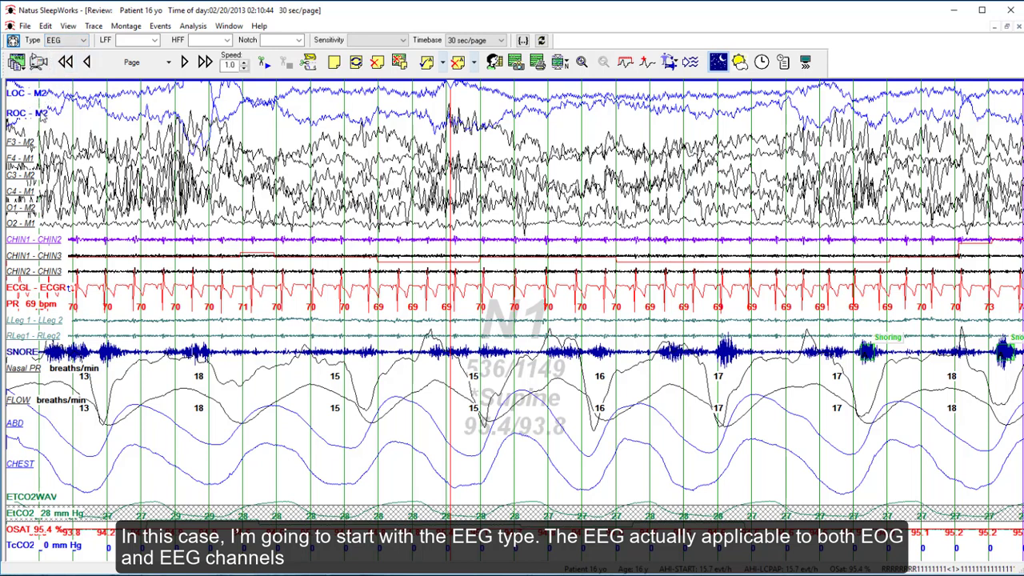
{"action": "left_click", "coordinate": [153, 40]}
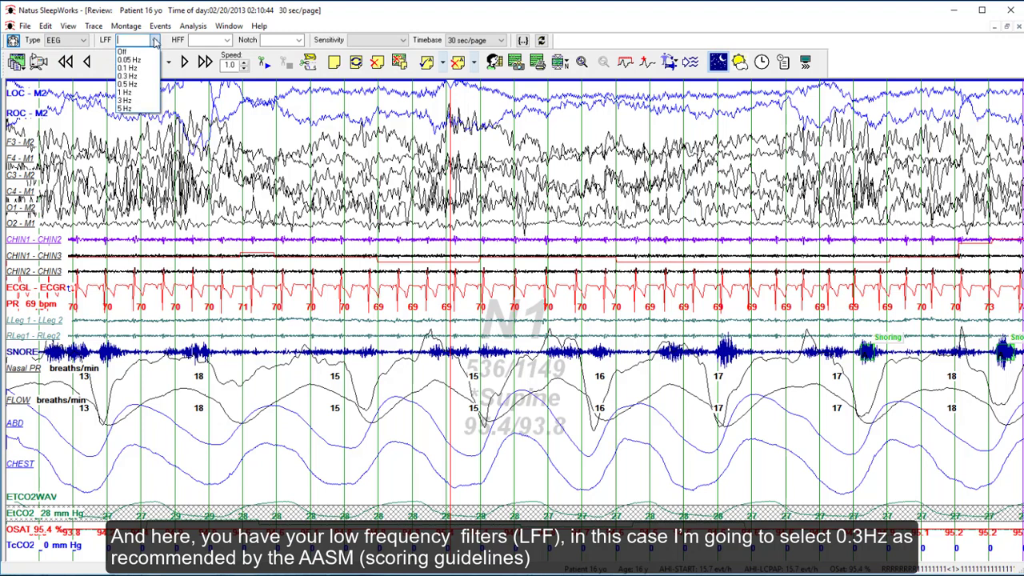
{"action": "left_click", "coordinate": [141, 77]}
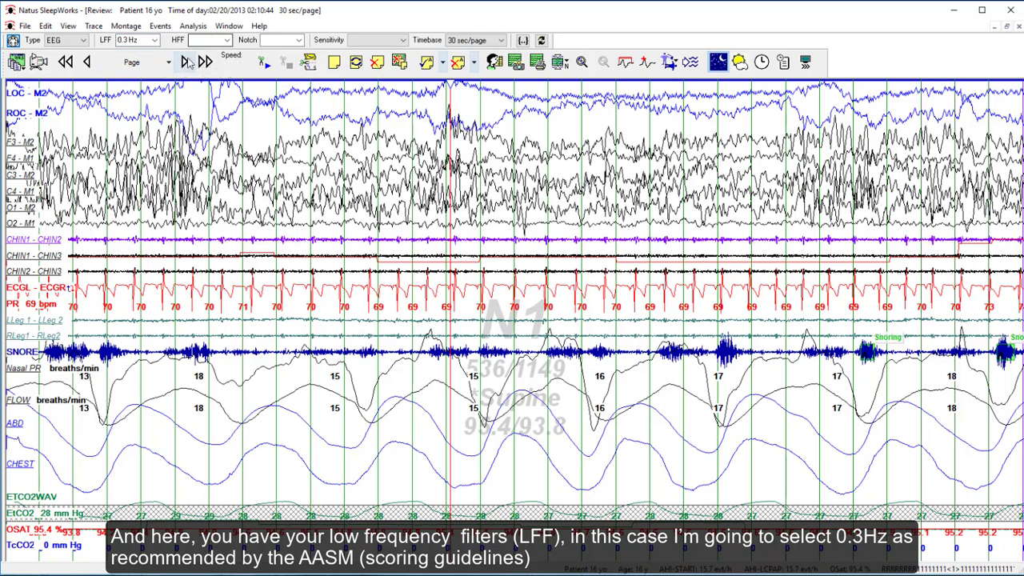
{"action": "left_click", "coordinate": [227, 40]}
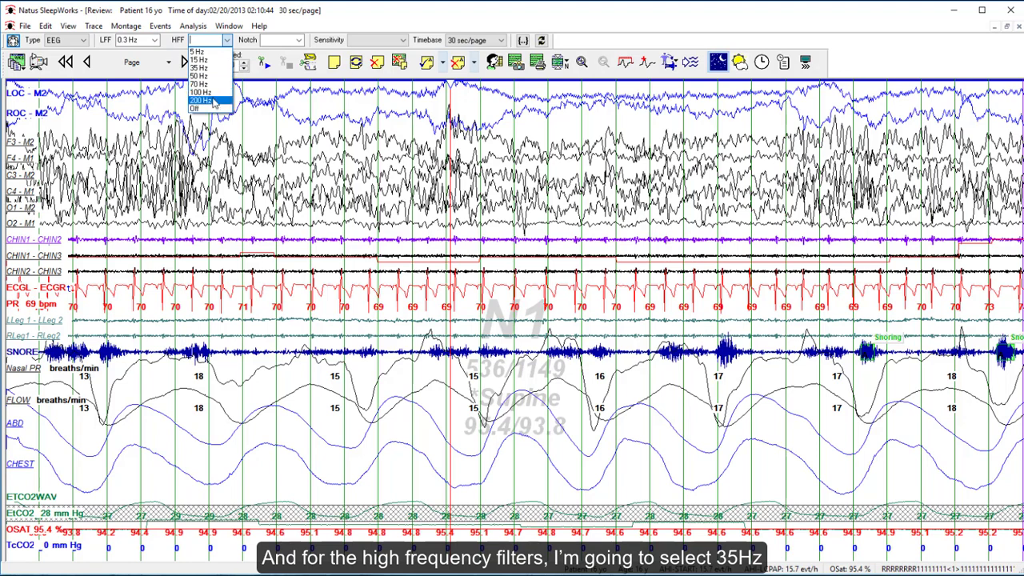
{"action": "left_click", "coordinate": [200, 68]}
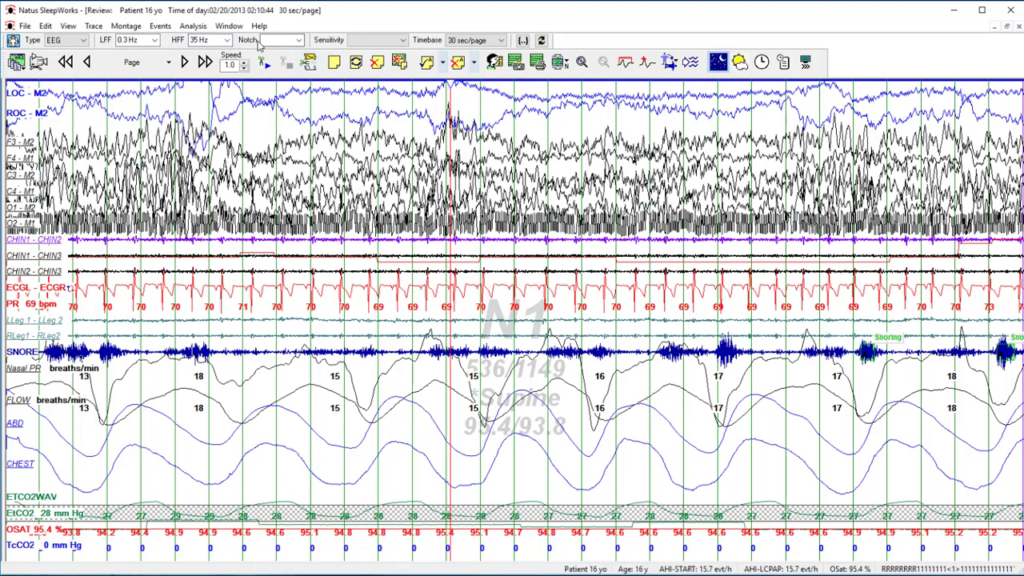
{"action": "left_click", "coordinate": [298, 40]}
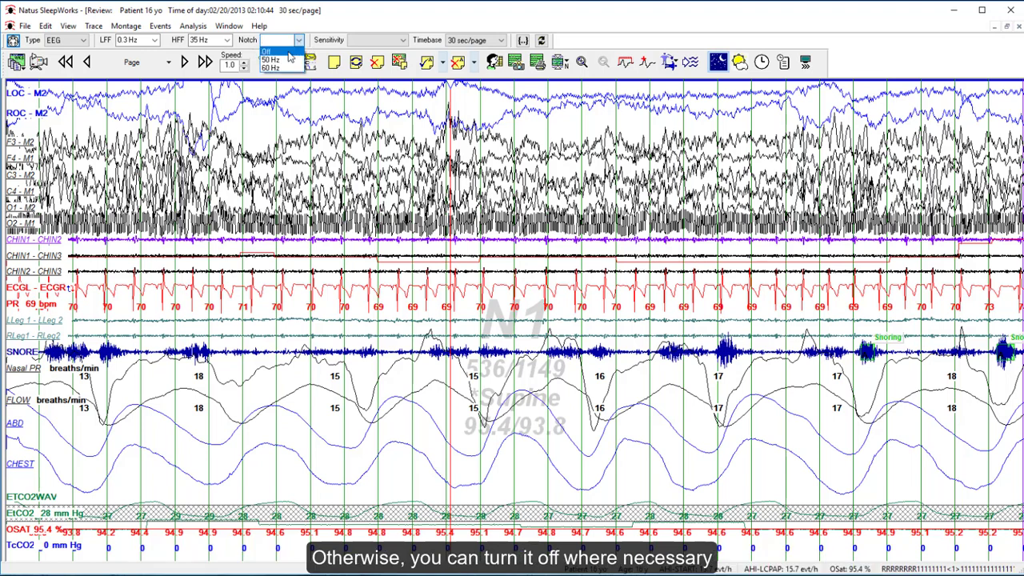
{"action": "left_click", "coordinate": [288, 52]}
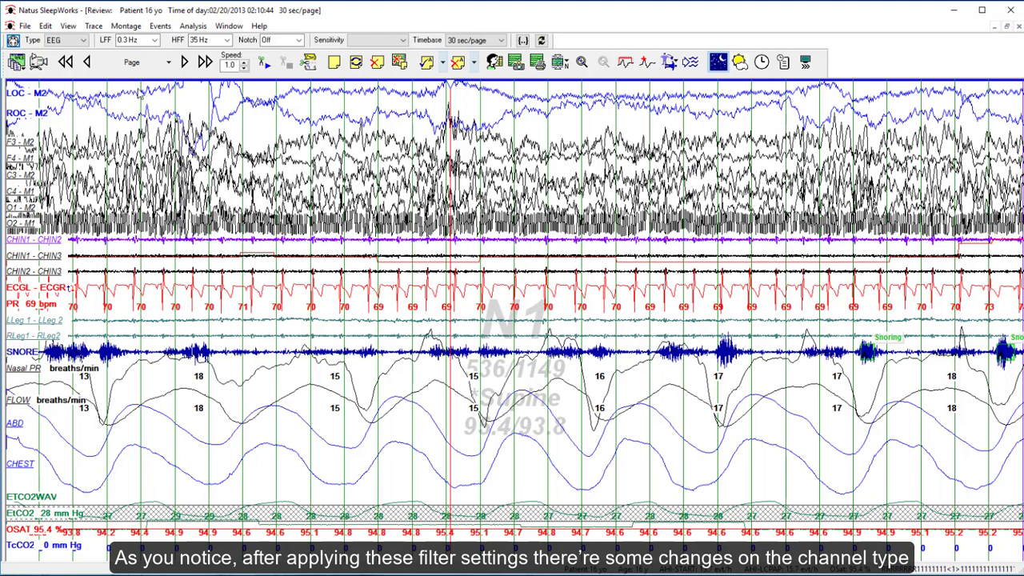
Step: Set the filters for the EMG channel type to LFF 10 Hz, HFF 100 Hz and Notch Off
{"action": "left_click", "coordinate": [84, 40]}
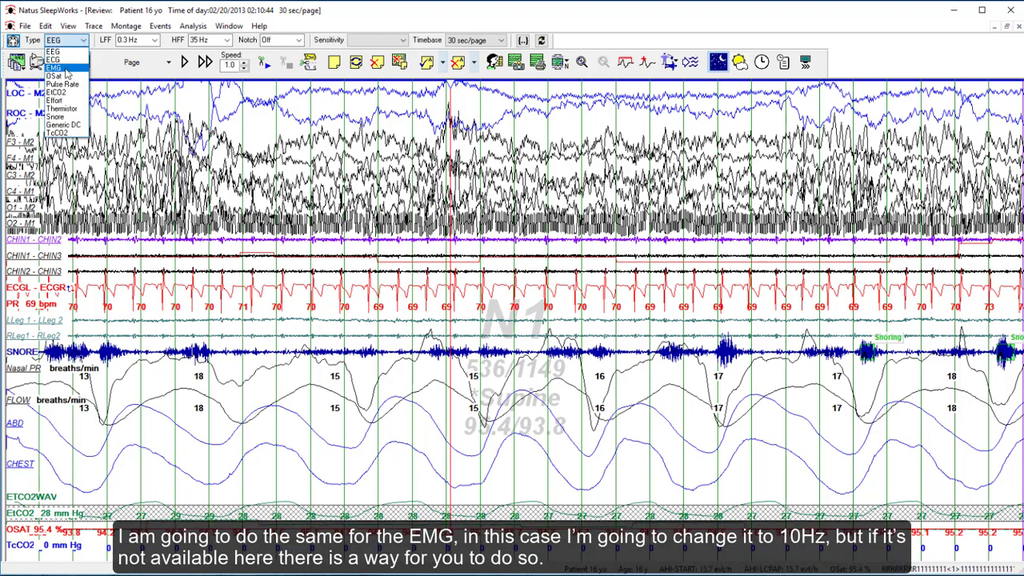
{"action": "left_click", "coordinate": [66, 70]}
{"action": "left_click", "coordinate": [156, 41]}
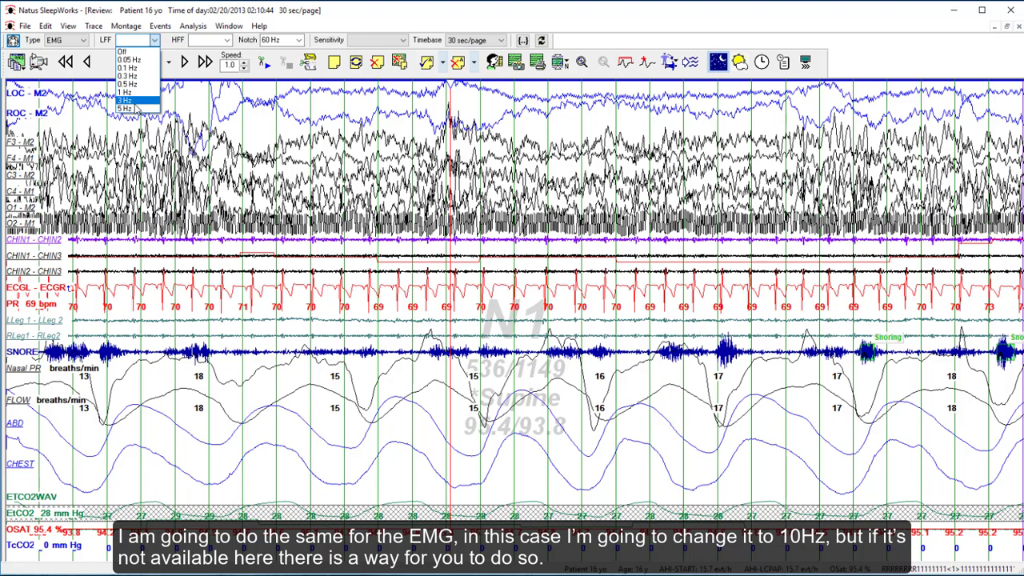
{"action": "left_click", "coordinate": [168, 47]}
{"action": "left_click", "coordinate": [154, 40]}
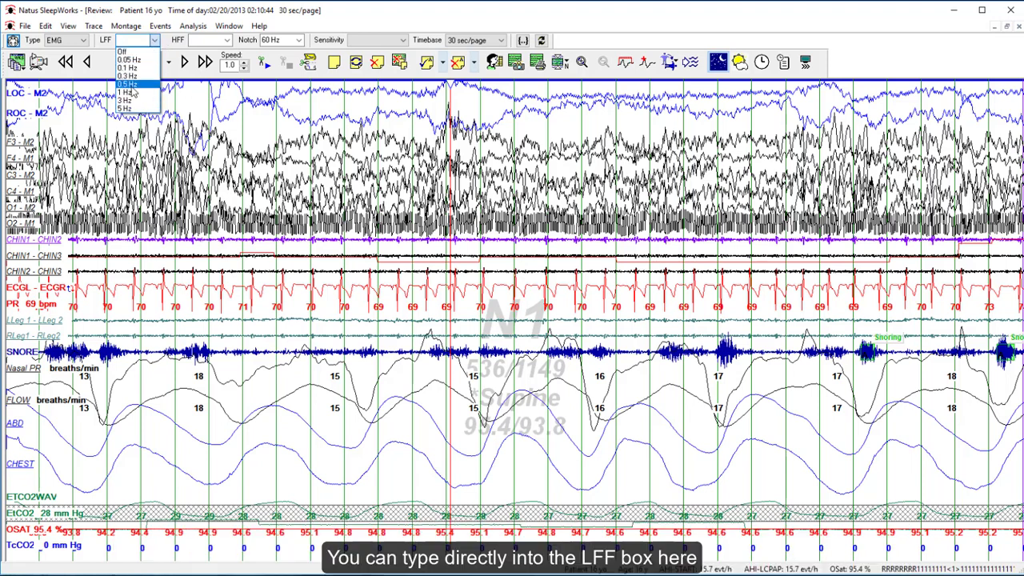
{"action": "type", "text": "10"}
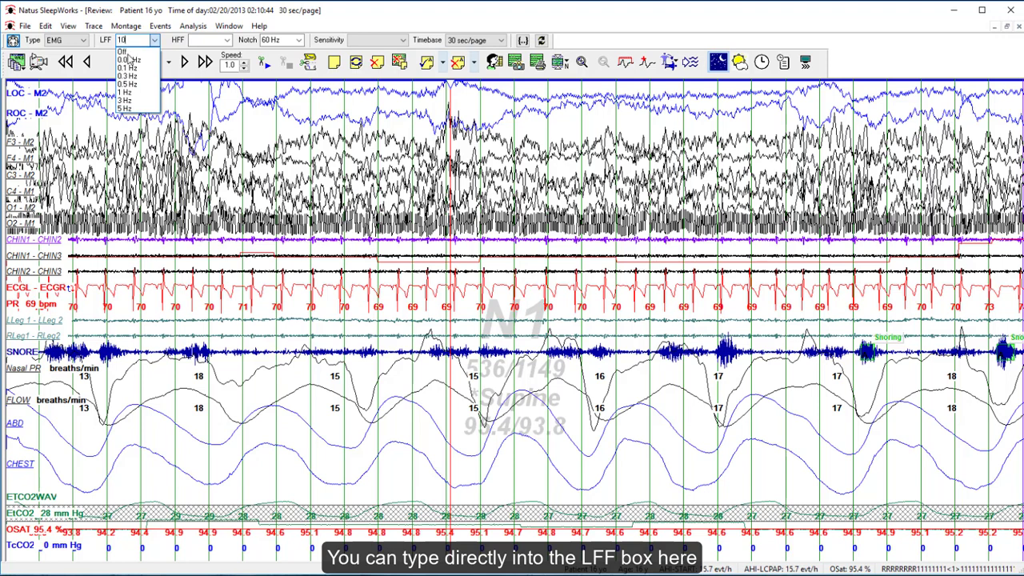
{"action": "key", "text": "Return"}
{"action": "left_click", "coordinate": [213, 43]}
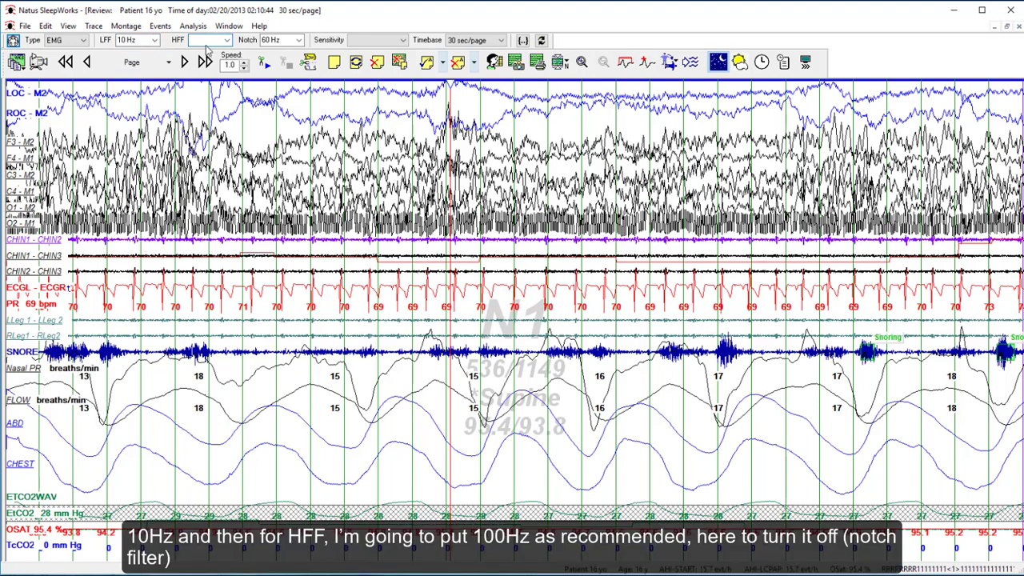
{"action": "type", "text": "100"}
{"action": "left_click", "coordinate": [288, 40]}
{"action": "left_click", "coordinate": [286, 52]}
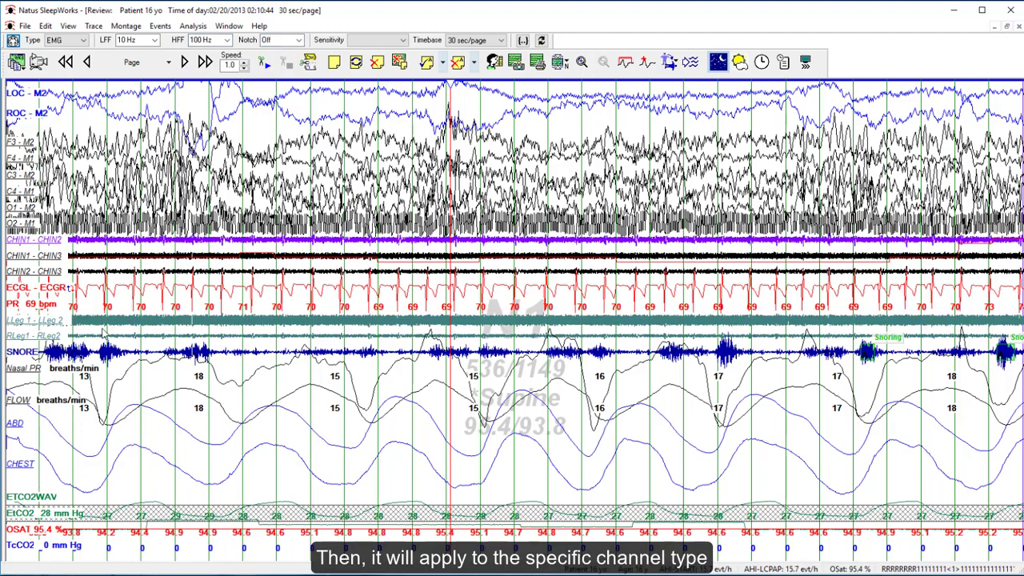
Step: Reduce the gain of both leg channels, with RLeg1 - RLeg2 at 10 uV/mm, and set CHIN1 - CHIN2 to 15 uV/mm
{"action": "left_click", "coordinate": [80, 323]}
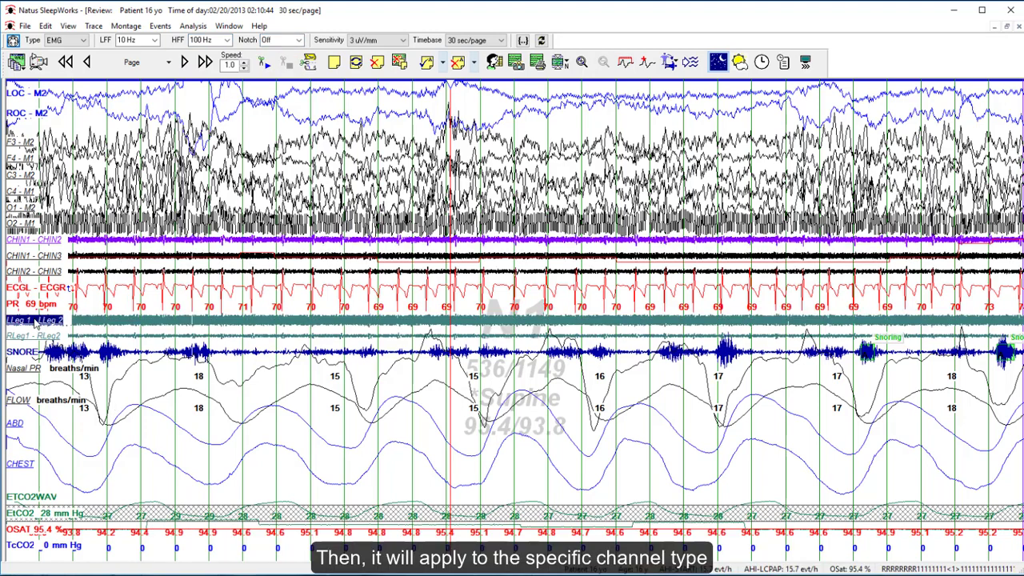
{"action": "left_click", "coordinate": [82, 336]}
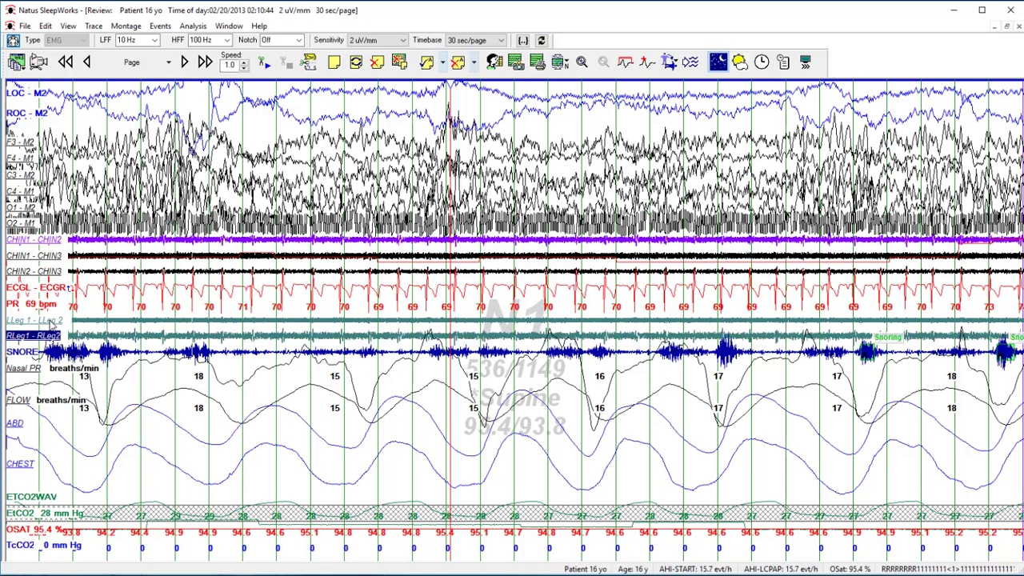
{"action": "key", "text": "Down"}
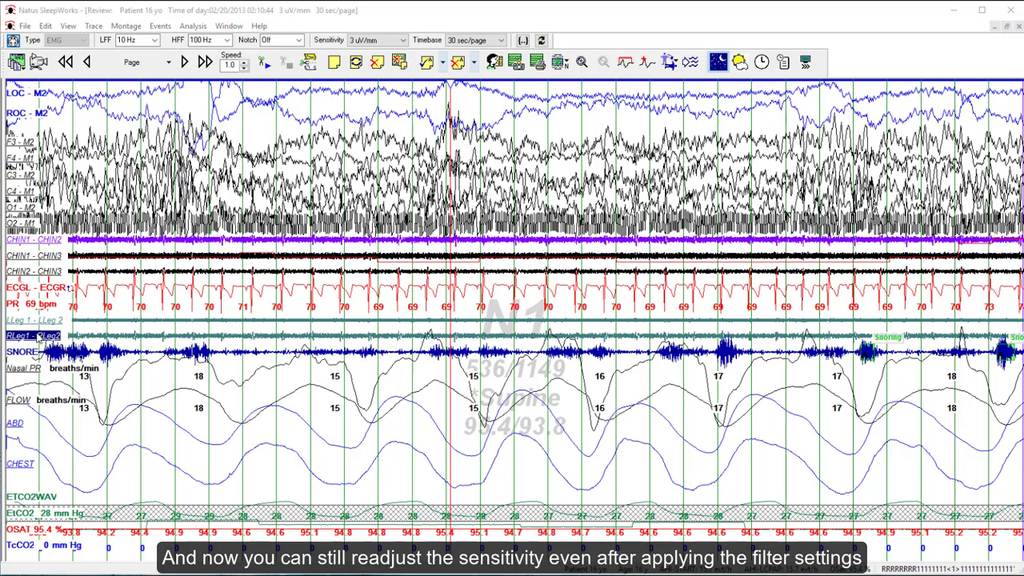
{"action": "key", "text": "Down"}
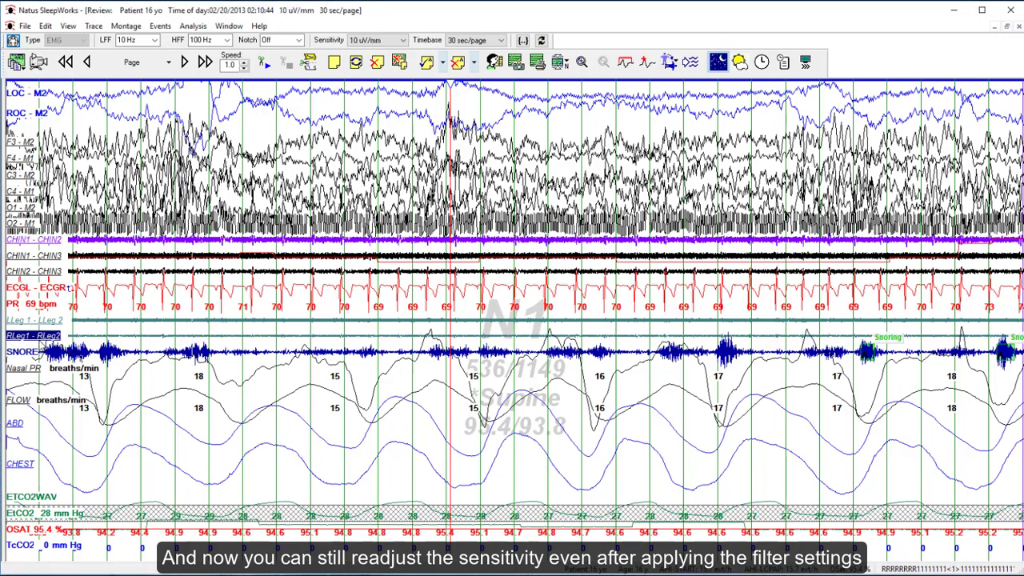
{"action": "left_click", "coordinate": [34, 239]}
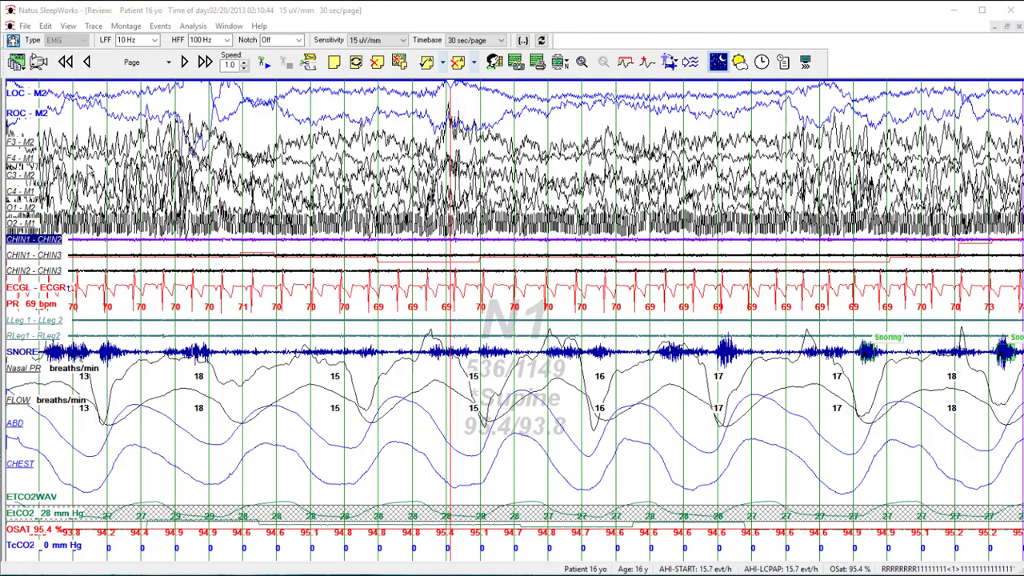
Step: Reduce the gain of the six EEG channels from F3 - M2 to O2 - M1 together
{"action": "left_click", "coordinate": [24, 142]}
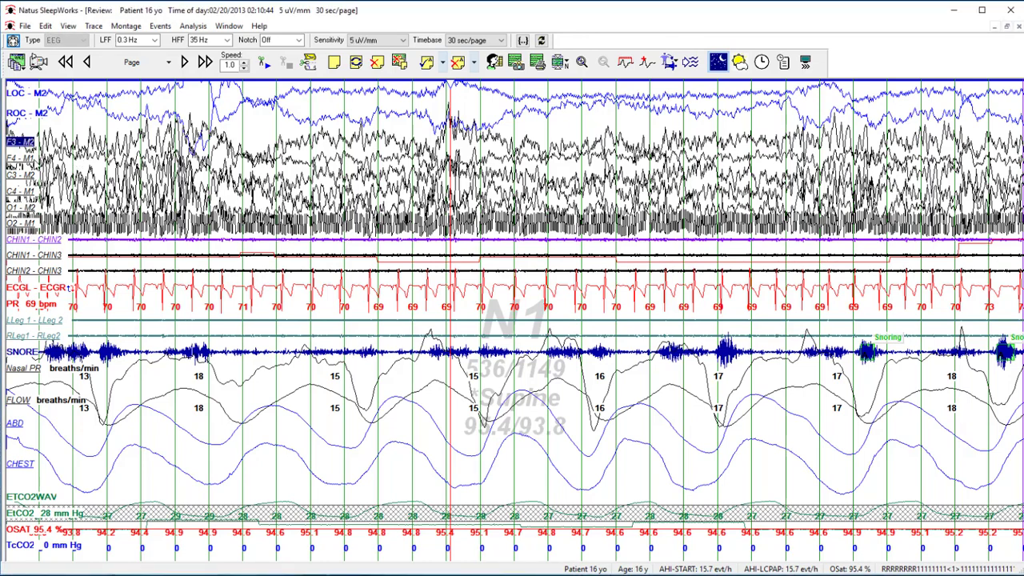
{"action": "left_click", "coordinate": [29, 224], "text": "shift"}
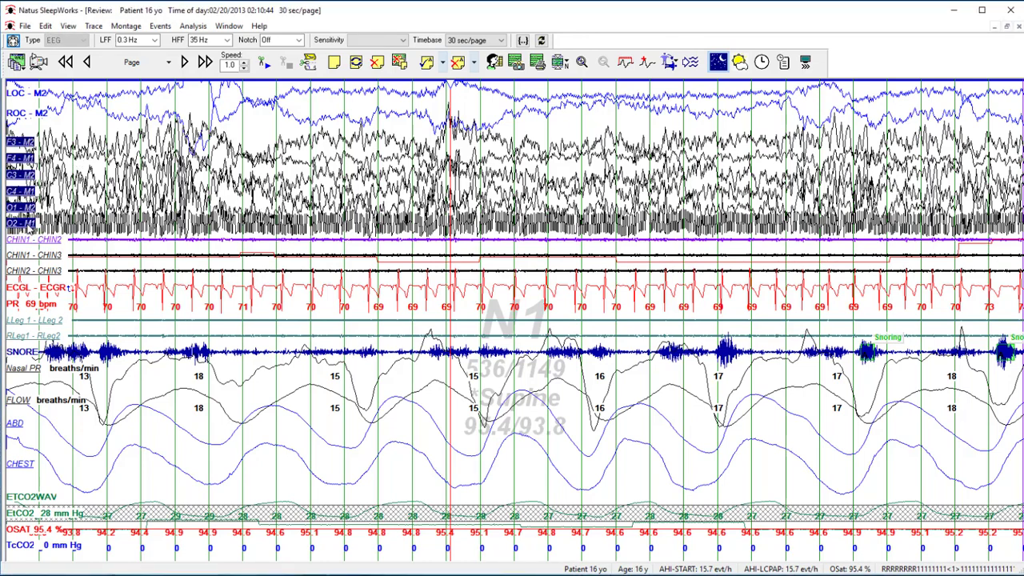
{"action": "key", "text": "Down"}
{"action": "key", "text": "Down"}
{"action": "key", "text": "Up"}
{"action": "key", "text": "Down"}
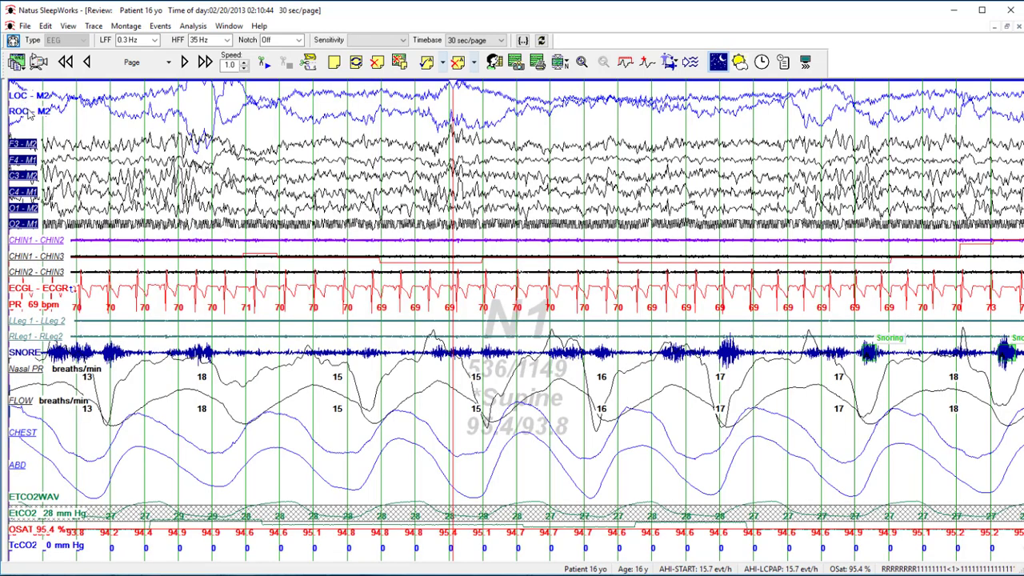
Step: Reduce the gain of LOC - M2 and ROC - M2 together, and shift the F3 - M2, F4 - M1 and C3 - M2 traces slightly up
{"action": "left_click", "coordinate": [29, 98]}
{"action": "left_click", "coordinate": [28, 112]}
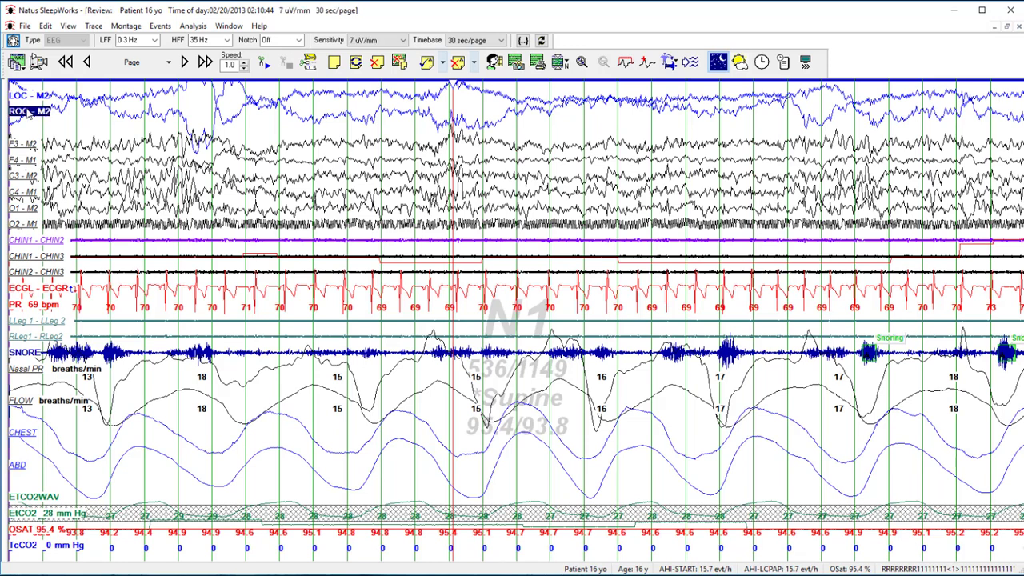
{"action": "left_click", "coordinate": [28, 96], "text": "ctrl"}
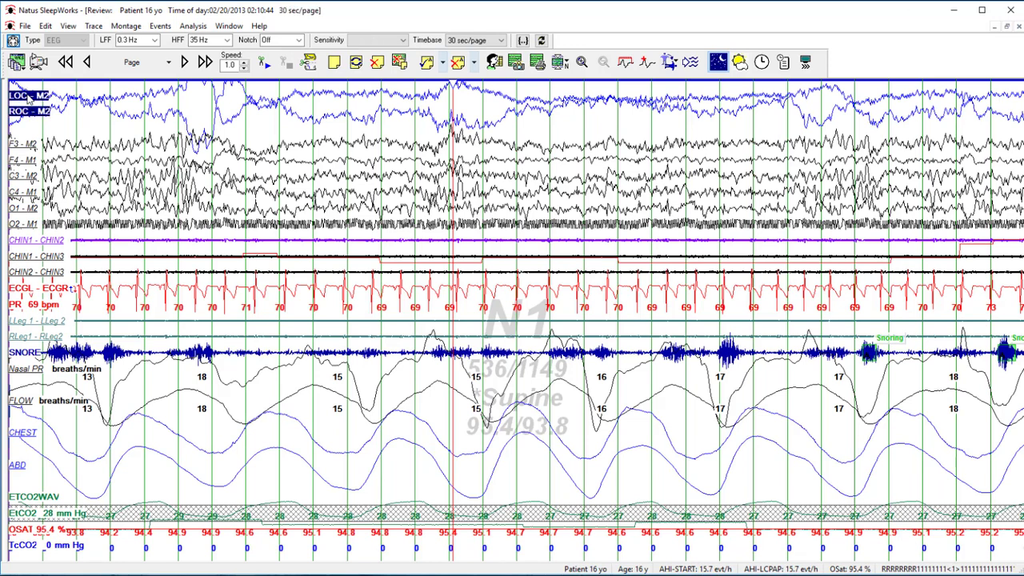
{"action": "key", "text": "Down"}
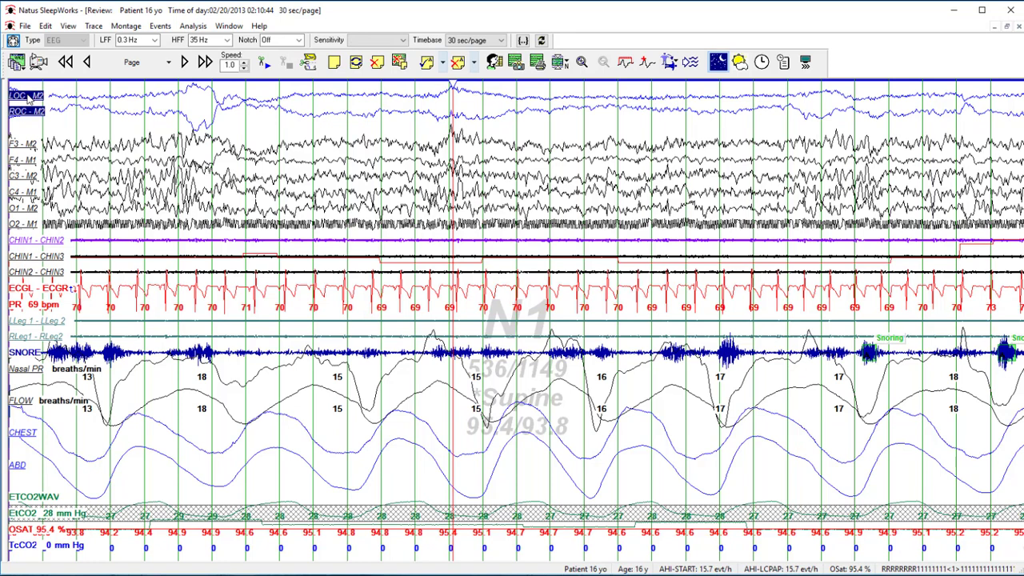
{"action": "left_click", "coordinate": [165, 142]}
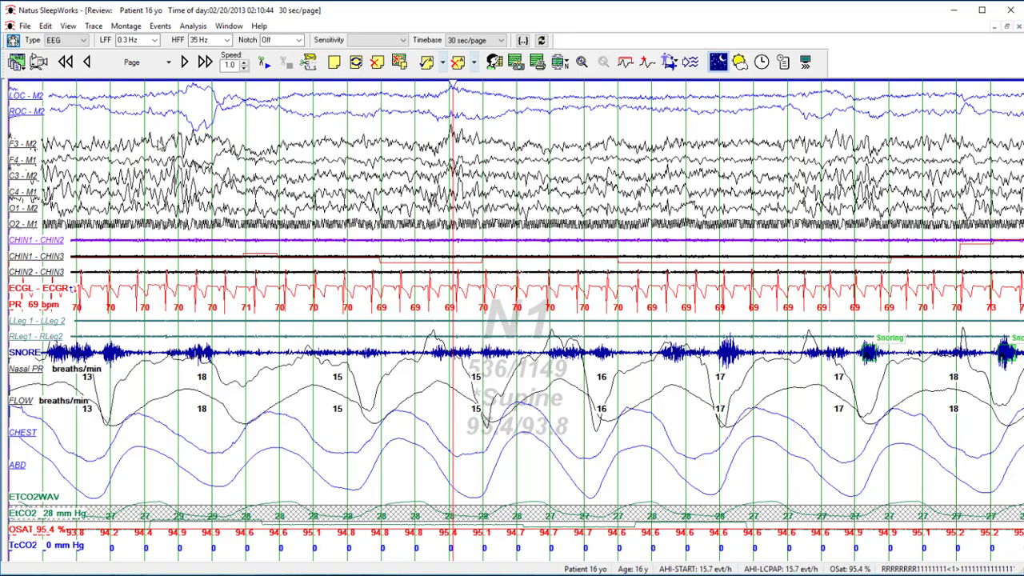
{"action": "key", "text": "Up"}
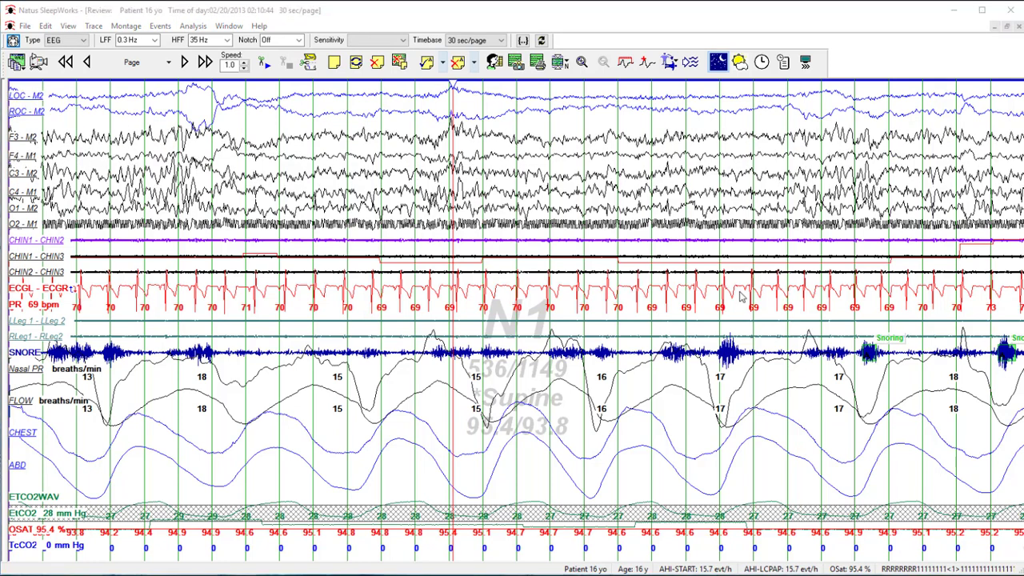
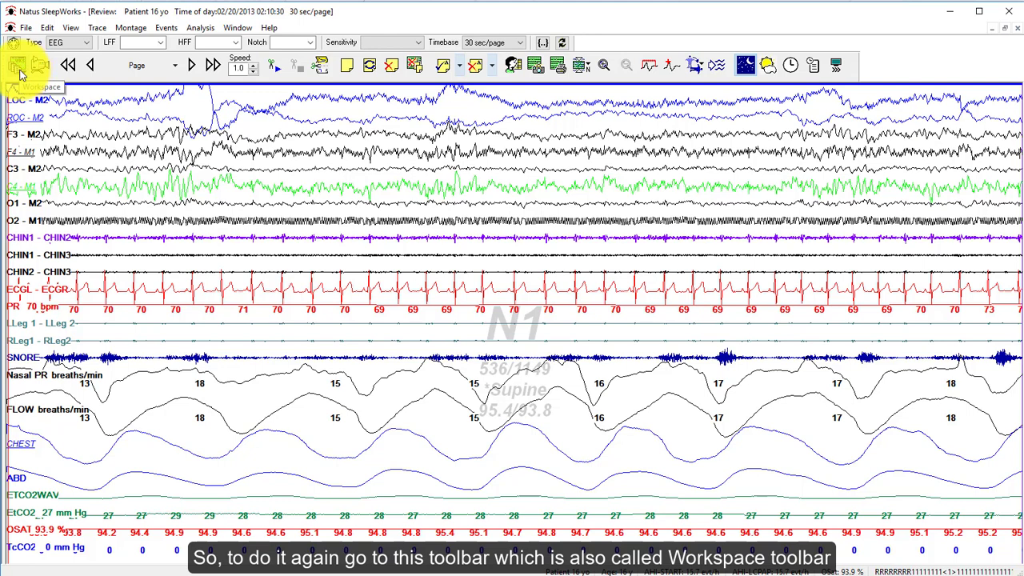
Step: Split the workspace into Two Views and switch between the panes, ending with the upper view active
{"action": "left_click", "coordinate": [17, 69]}
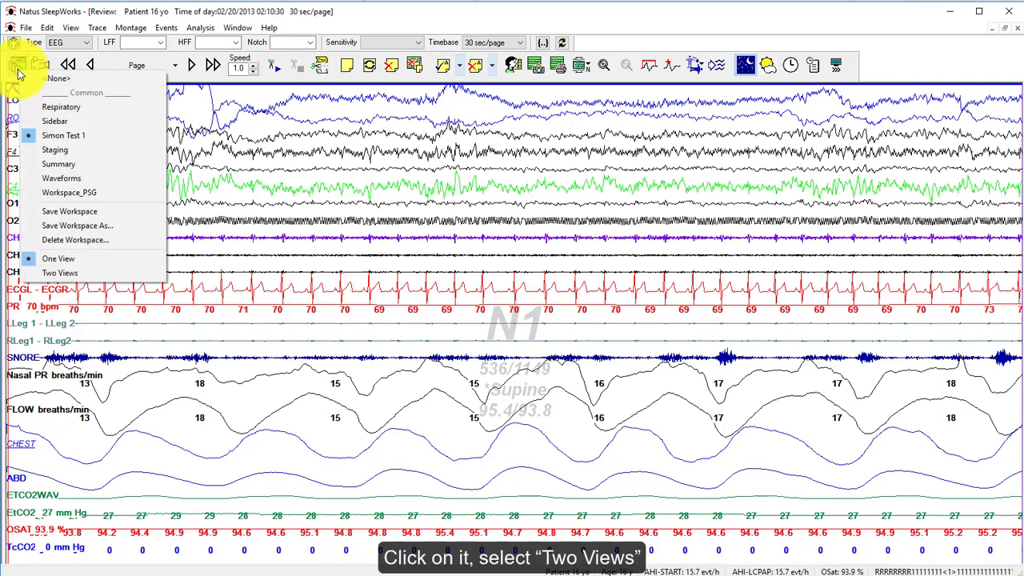
{"action": "left_click", "coordinate": [142, 275]}
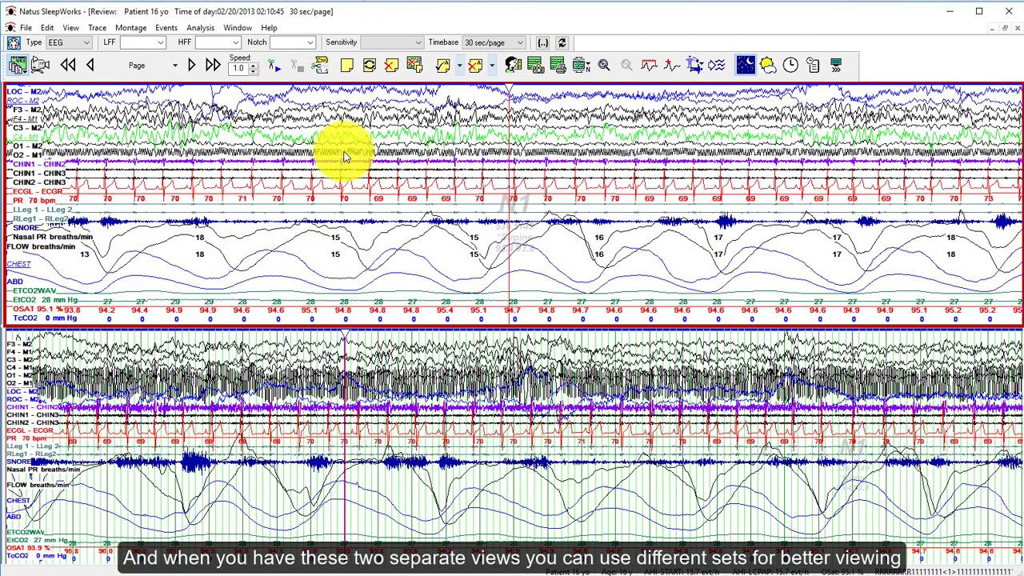
{"action": "left_click", "coordinate": [293, 419]}
{"action": "left_click", "coordinate": [321, 222]}
{"action": "left_click", "coordinate": [297, 389]}
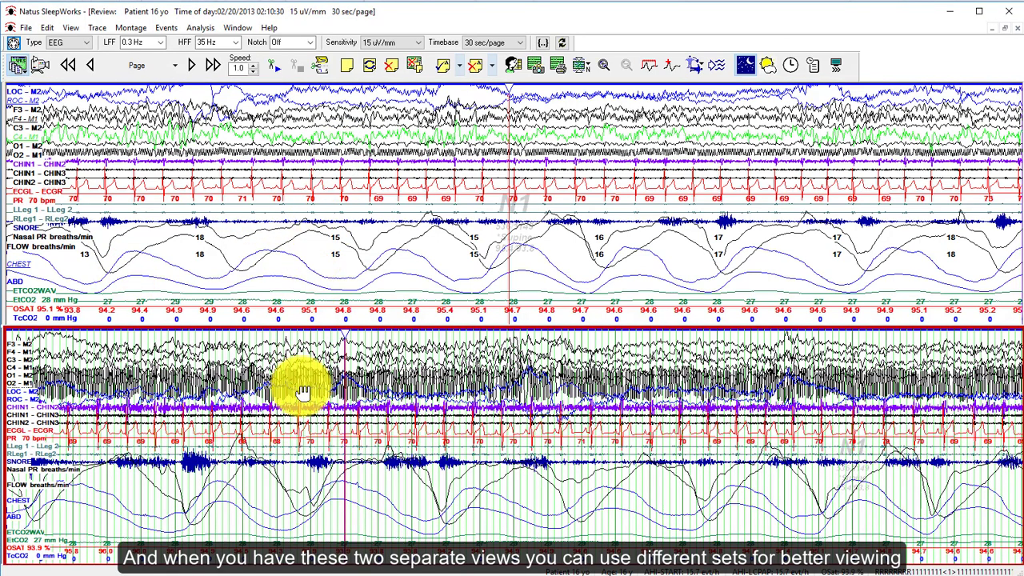
{"action": "left_click", "coordinate": [312, 237]}
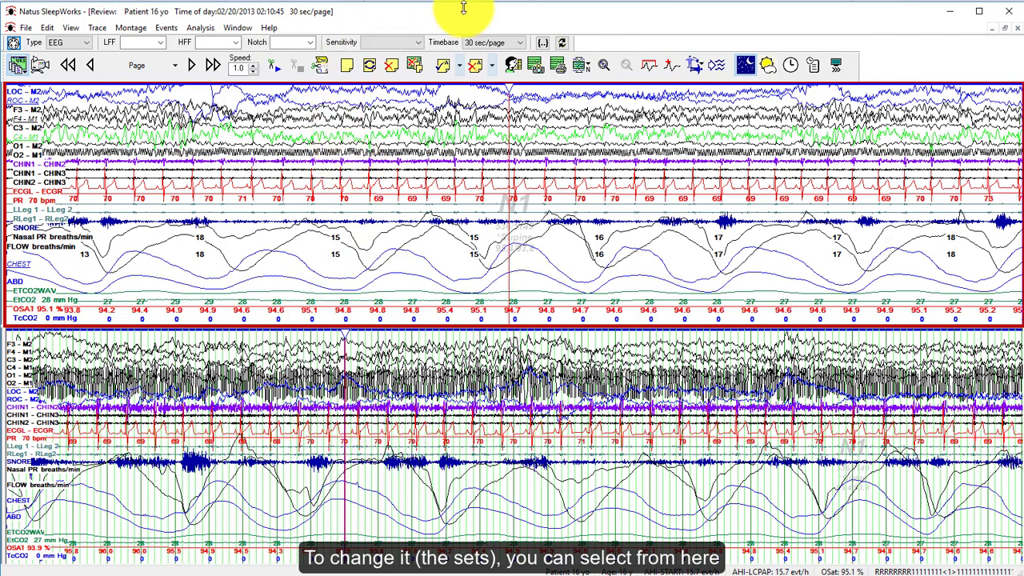
Step: Switch the upper view between trace sets 1, 2 and 3, ending with set 2 displayed
{"action": "left_click", "coordinate": [543, 43]}
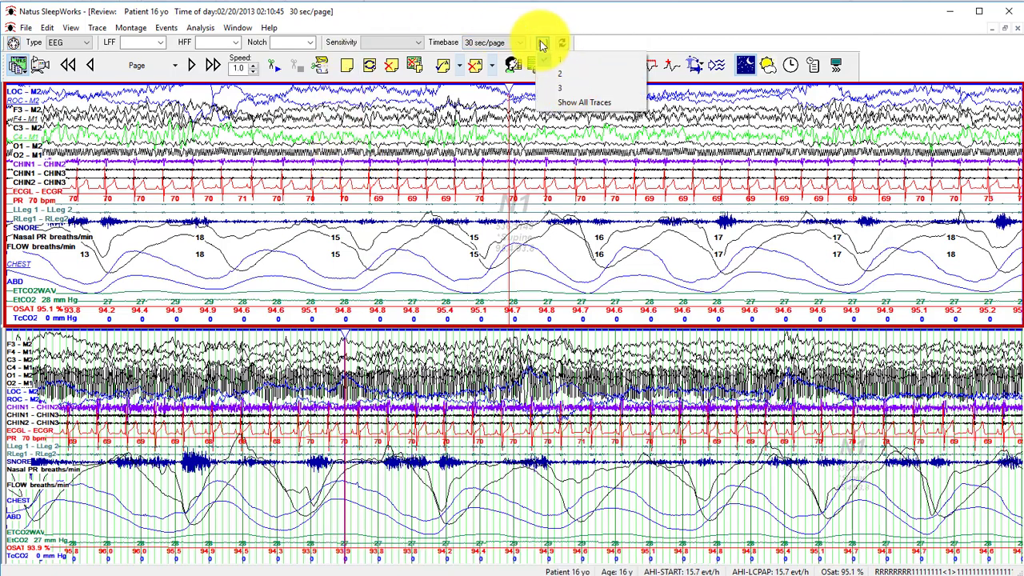
{"action": "left_click", "coordinate": [561, 74]}
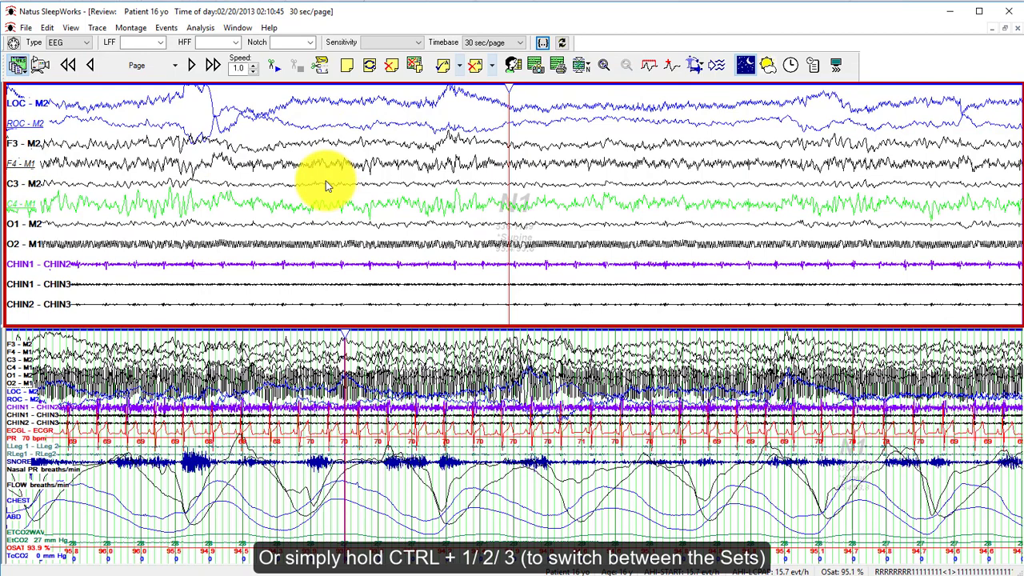
{"action": "key", "text": "ctrl+1"}
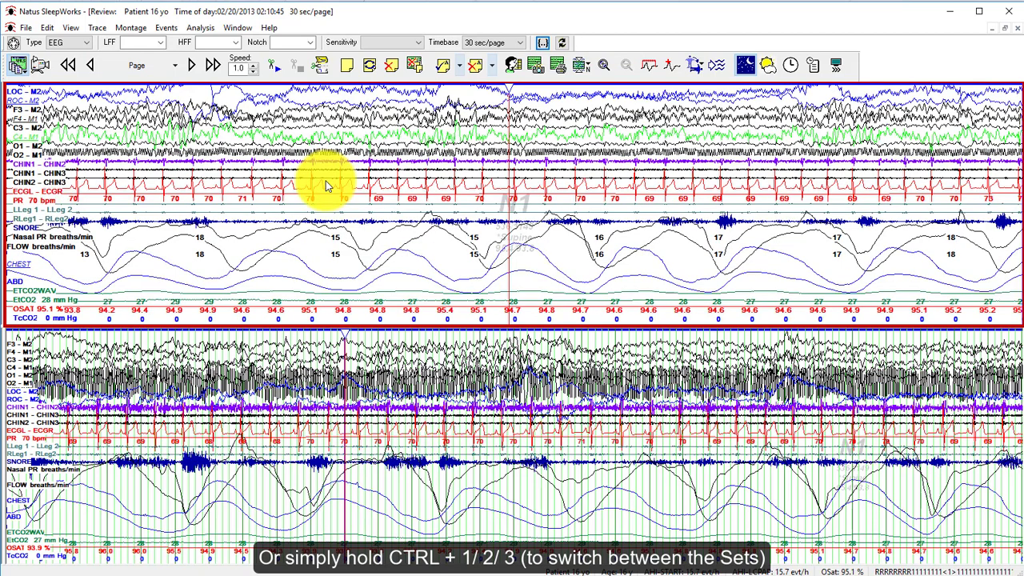
{"action": "key", "text": "ctrl+2"}
{"action": "key", "text": "ctrl+3"}
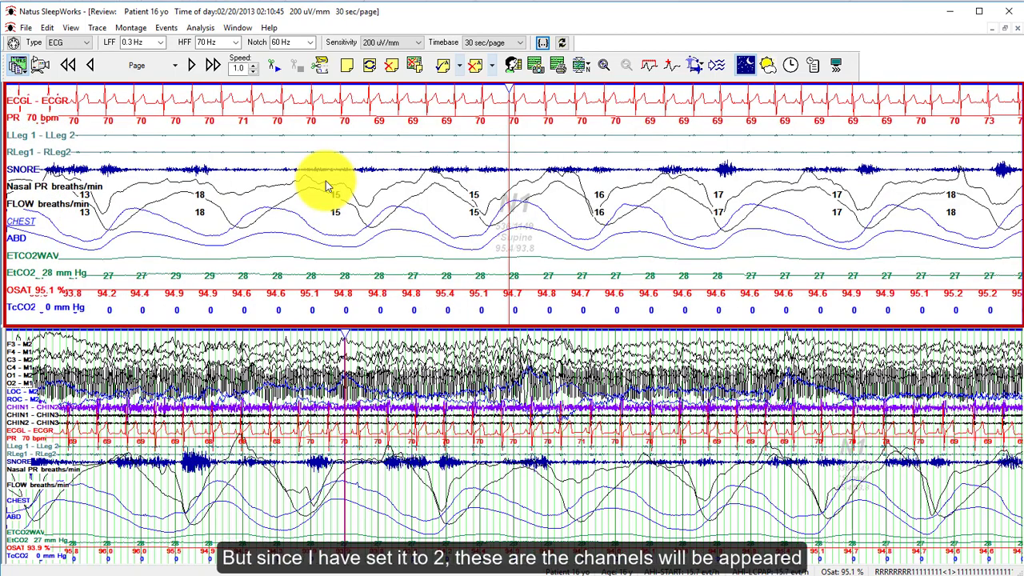
{"action": "key", "text": "ctrl+2"}
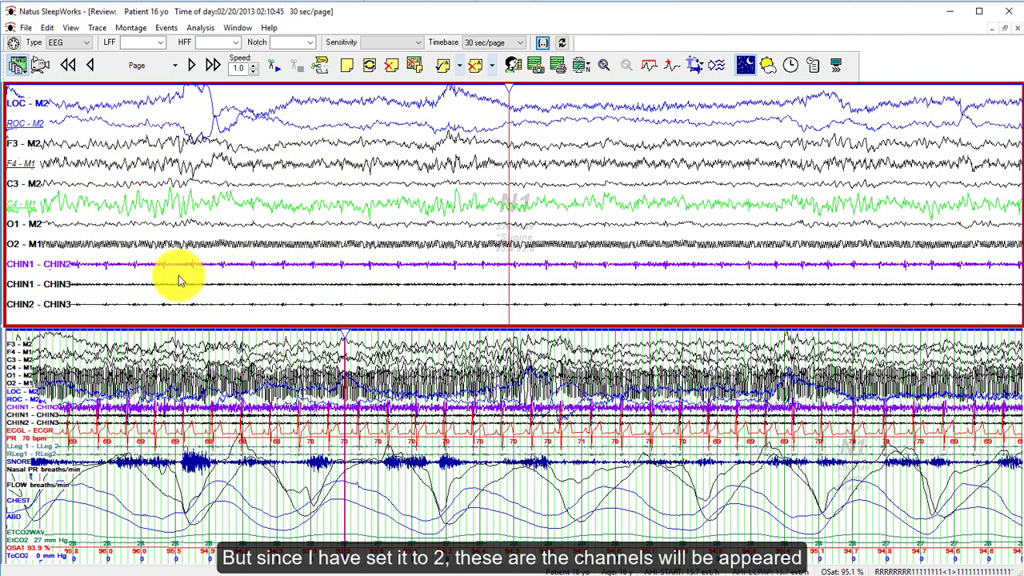
Step: Activate the lower view and display trace set 3 in it
{"action": "left_click", "coordinate": [224, 446]}
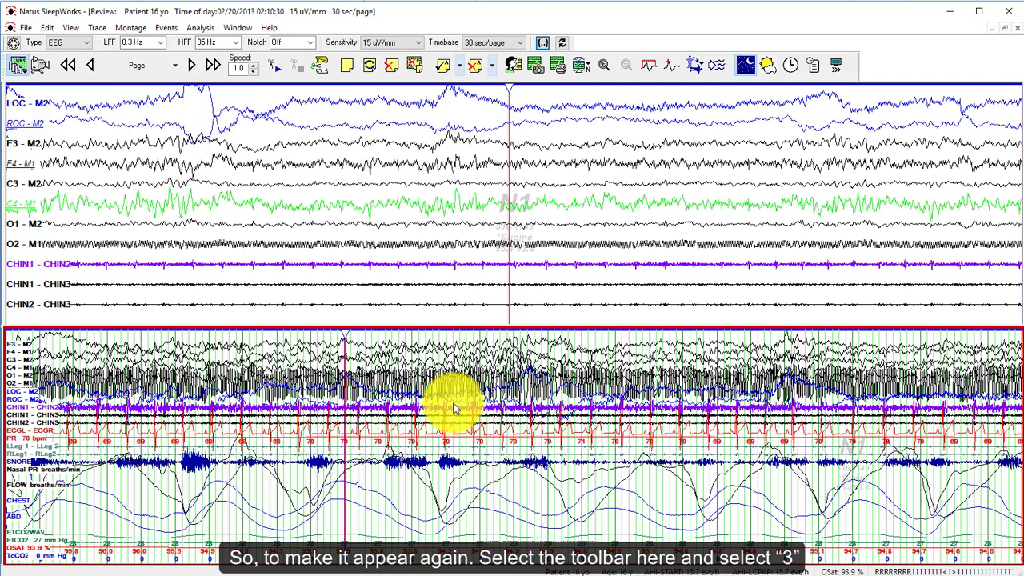
{"action": "left_click", "coordinate": [545, 42]}
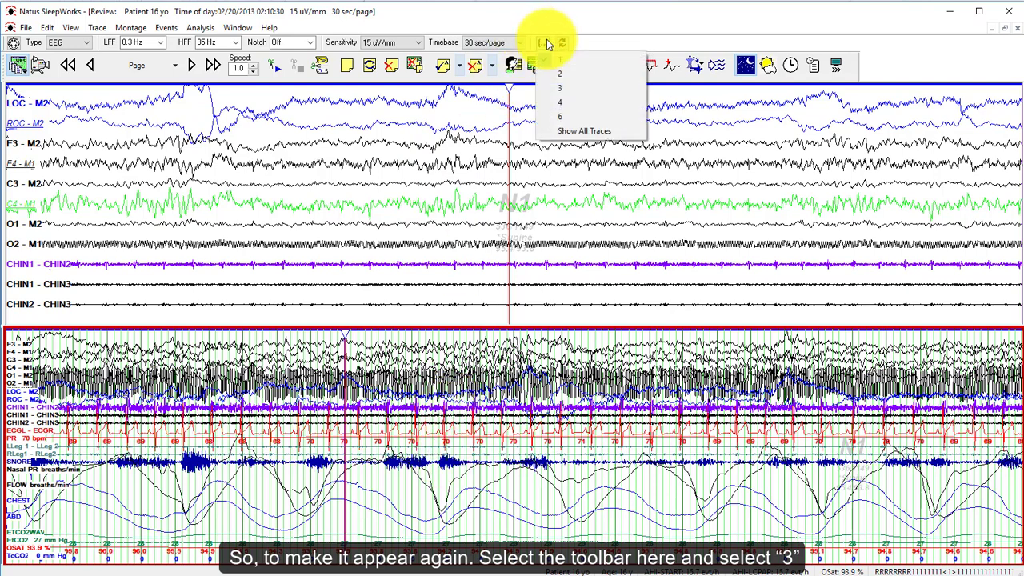
{"action": "left_click", "coordinate": [579, 92]}
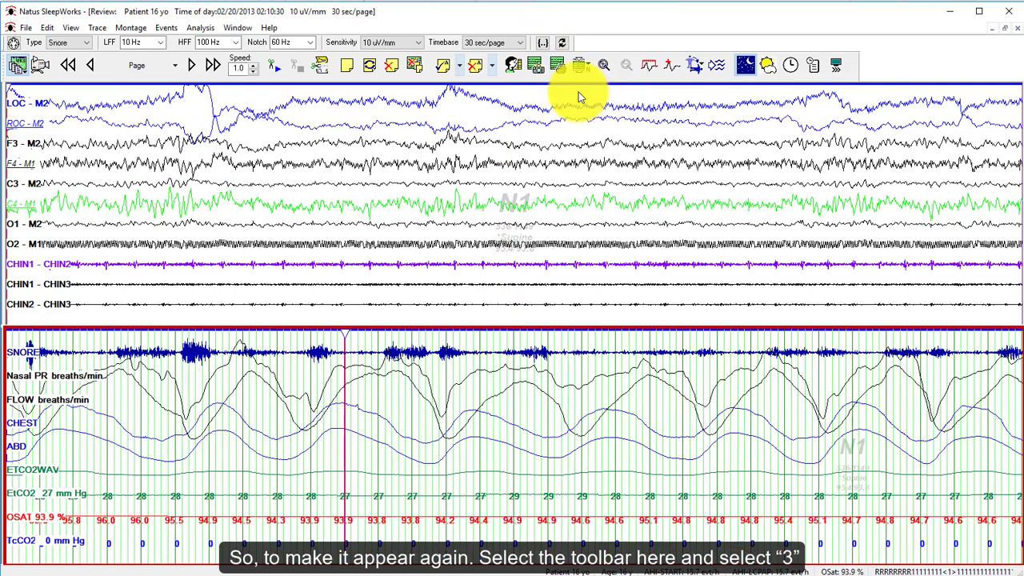
Step: Set the lower view's timebase to 2 min/page, then make the upper view active
{"action": "left_click", "coordinate": [297, 292]}
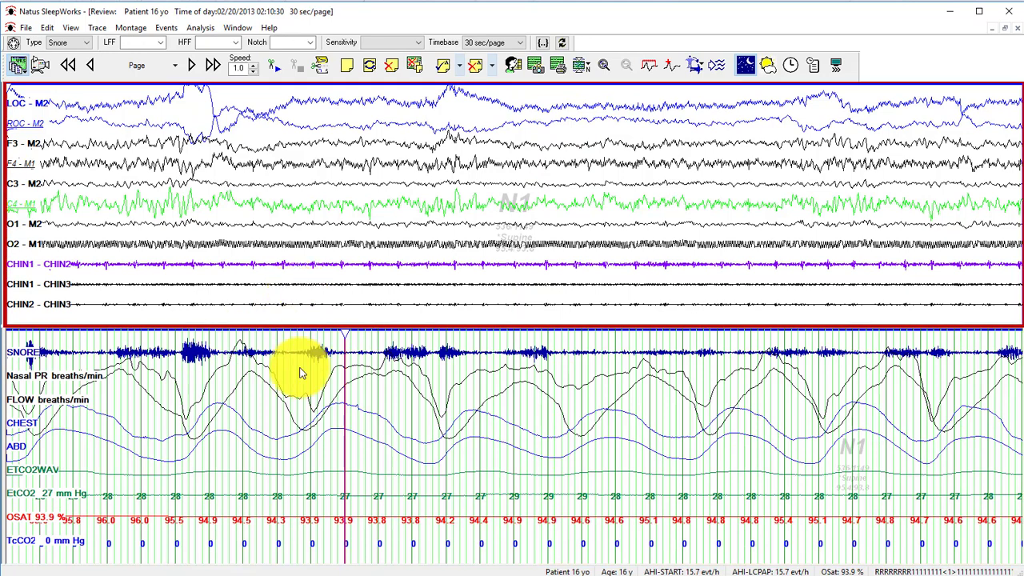
{"action": "left_click", "coordinate": [236, 441]}
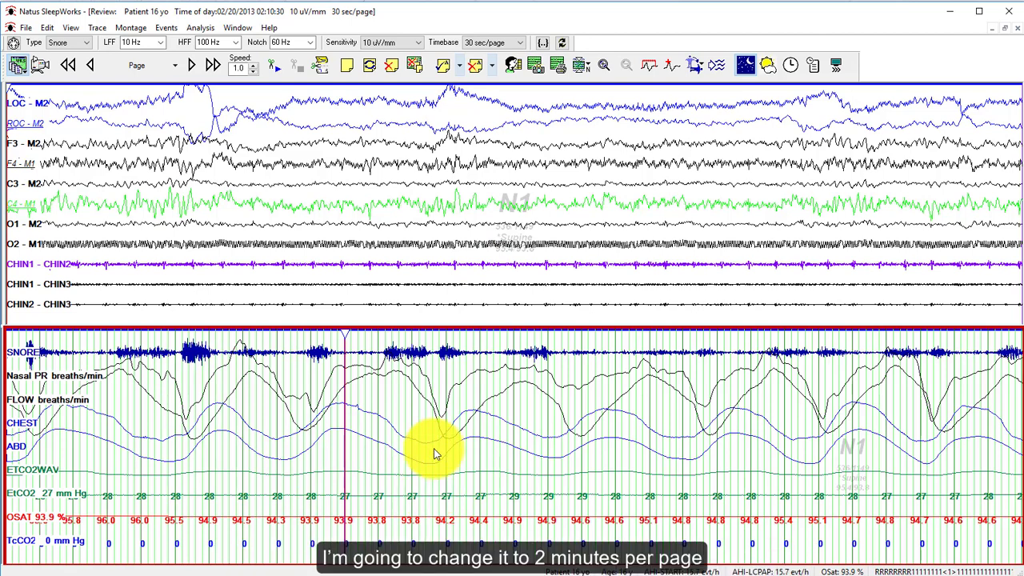
{"action": "left_click", "coordinate": [520, 42]}
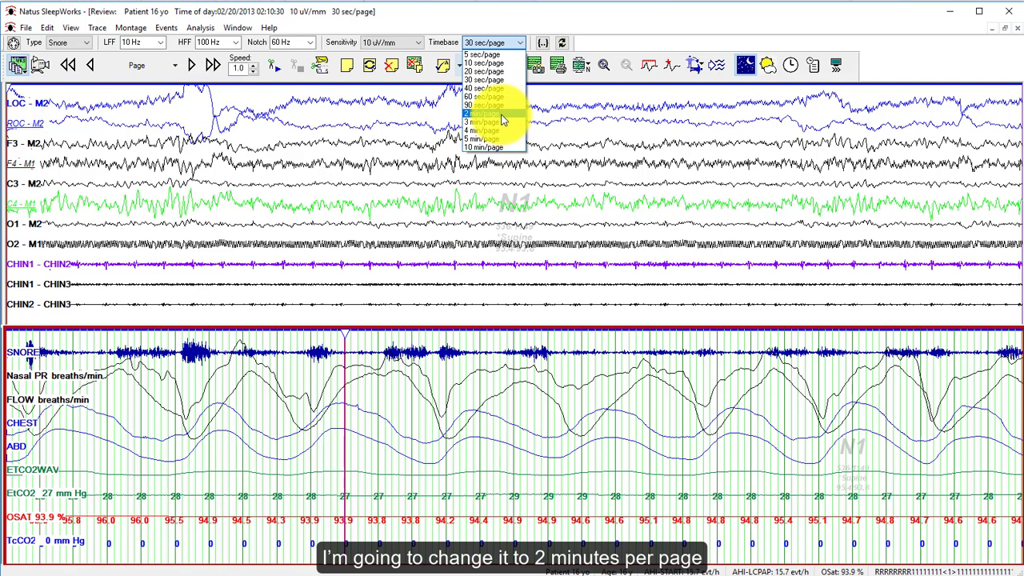
{"action": "left_click", "coordinate": [484, 114]}
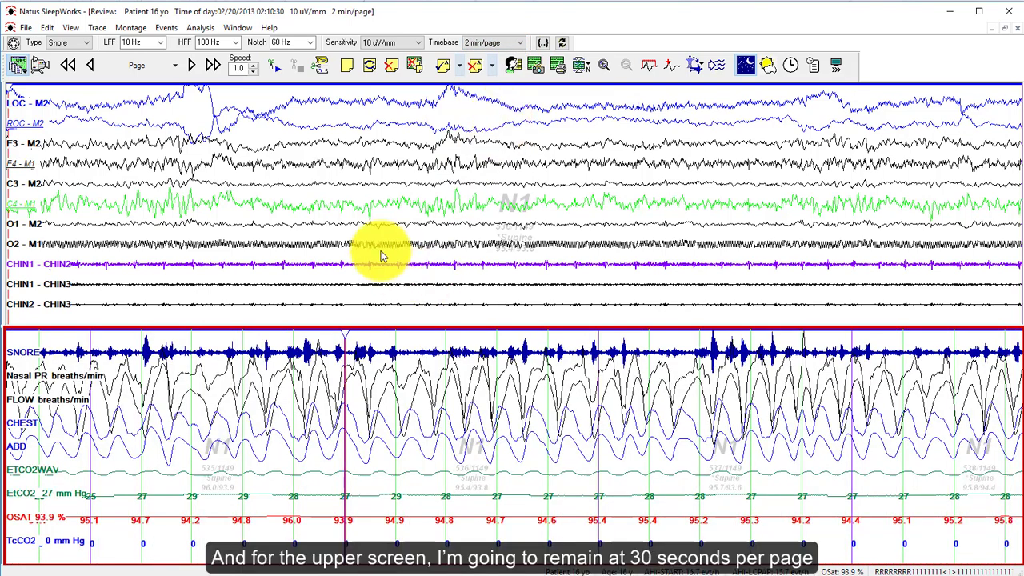
{"action": "left_click", "coordinate": [379, 173]}
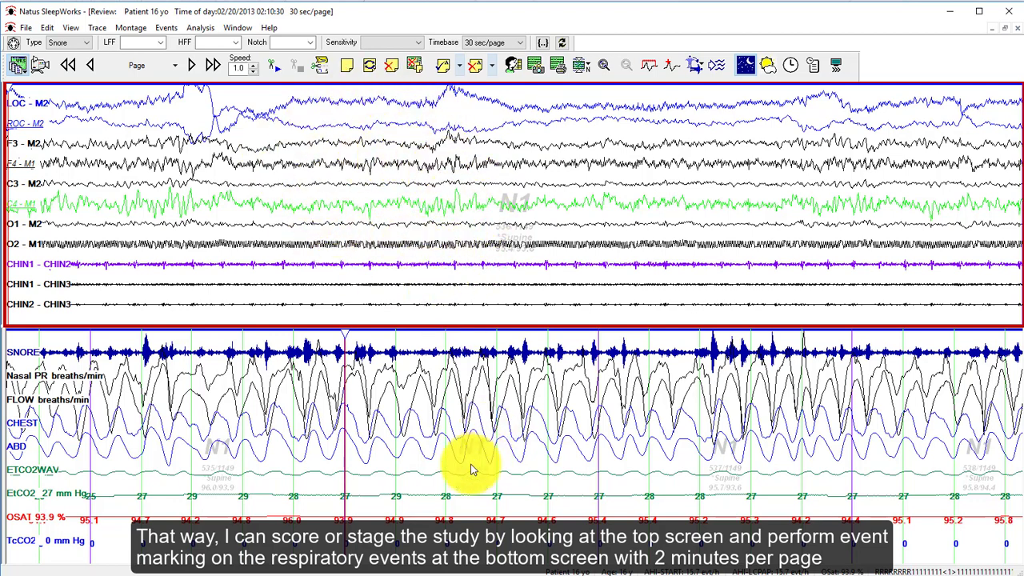
Step: Move the time cursor back and forth in the lower view to compare its position with the upper view's cursor
{"action": "left_click", "coordinate": [402, 476]}
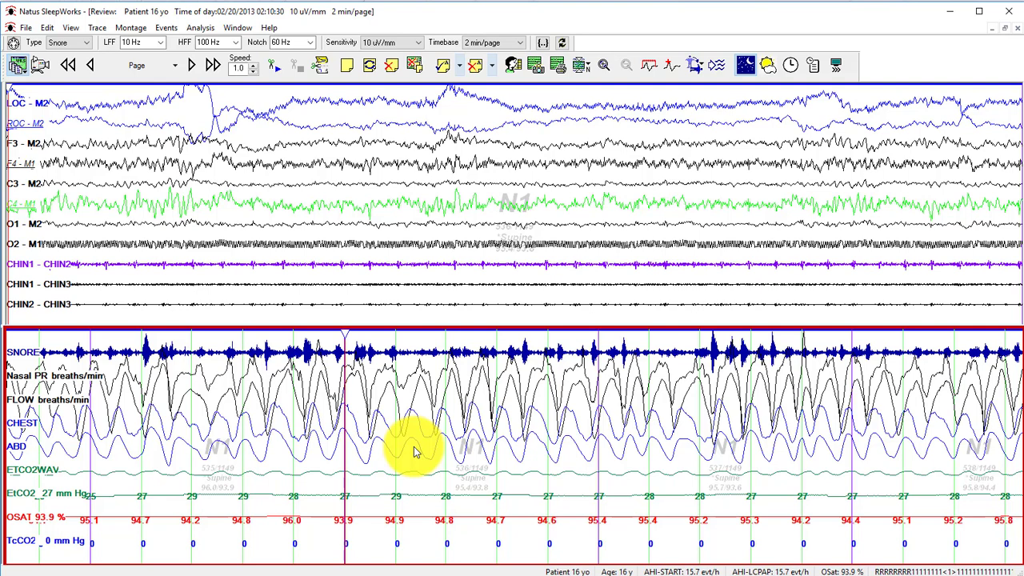
{"action": "key", "text": "Right"}
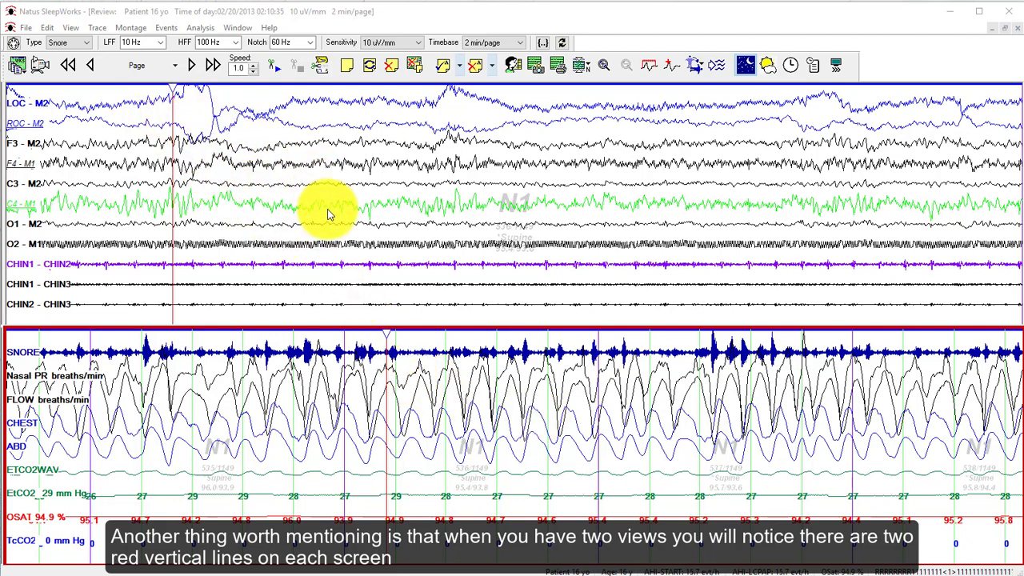
{"action": "left_click", "coordinate": [399, 340]}
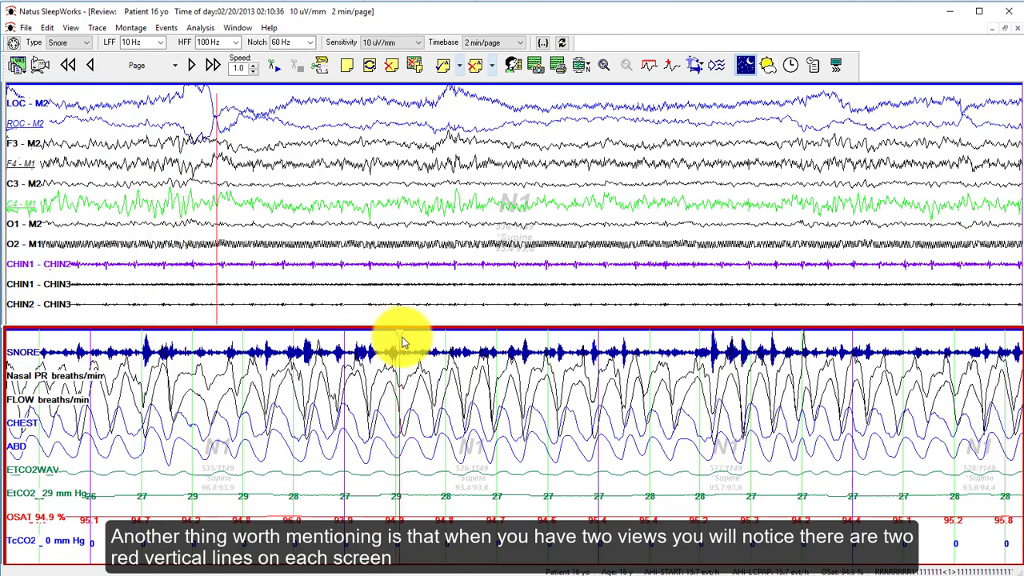
{"action": "left_click_drag", "start_coordinate": [401, 340], "coordinate": [403, 368]}
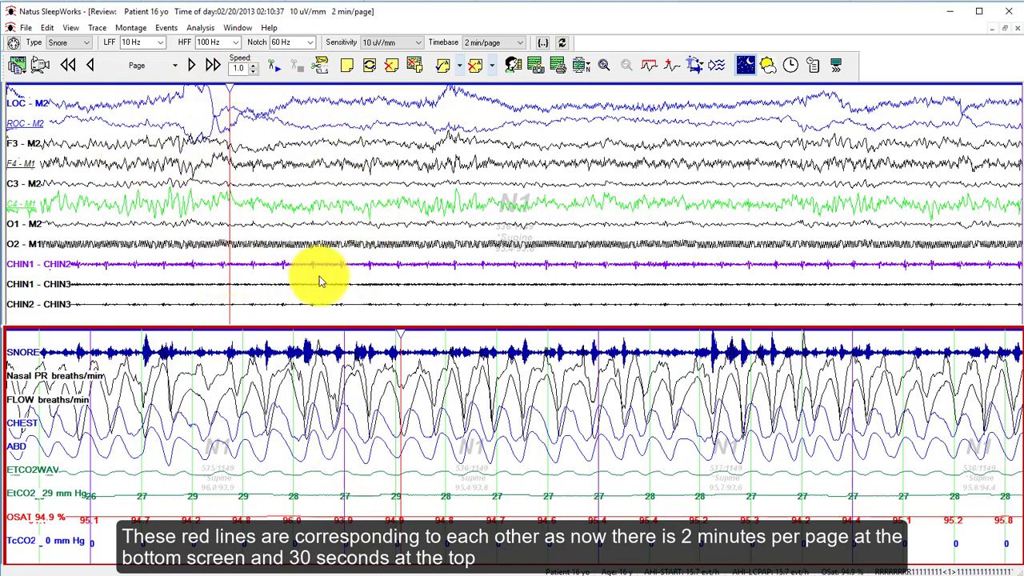
{"action": "left_click_drag", "start_coordinate": [402, 336], "coordinate": [373, 373]}
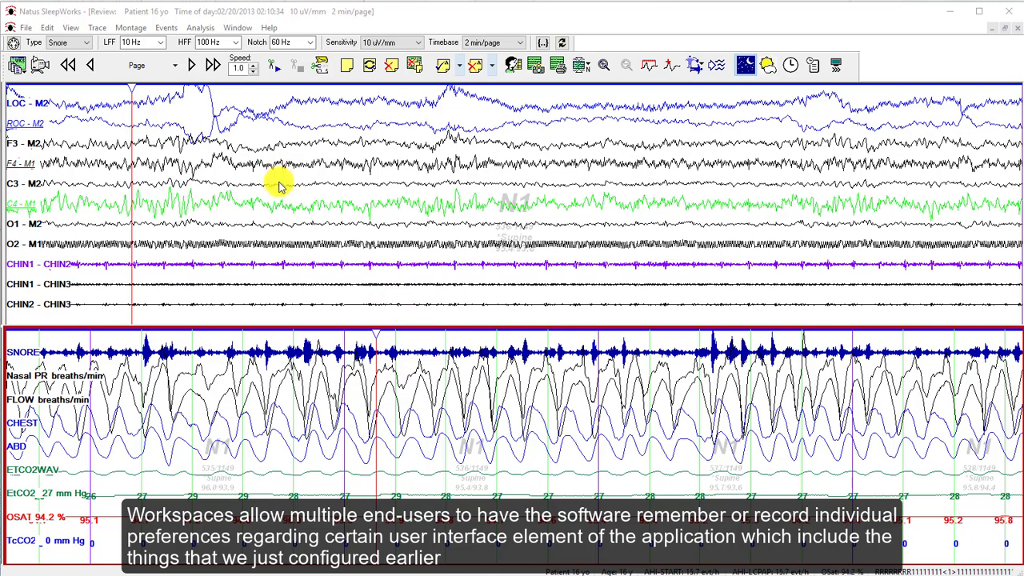
Step: Return the workspace to One View from the upper view and show all traces
{"action": "left_click", "coordinate": [417, 216]}
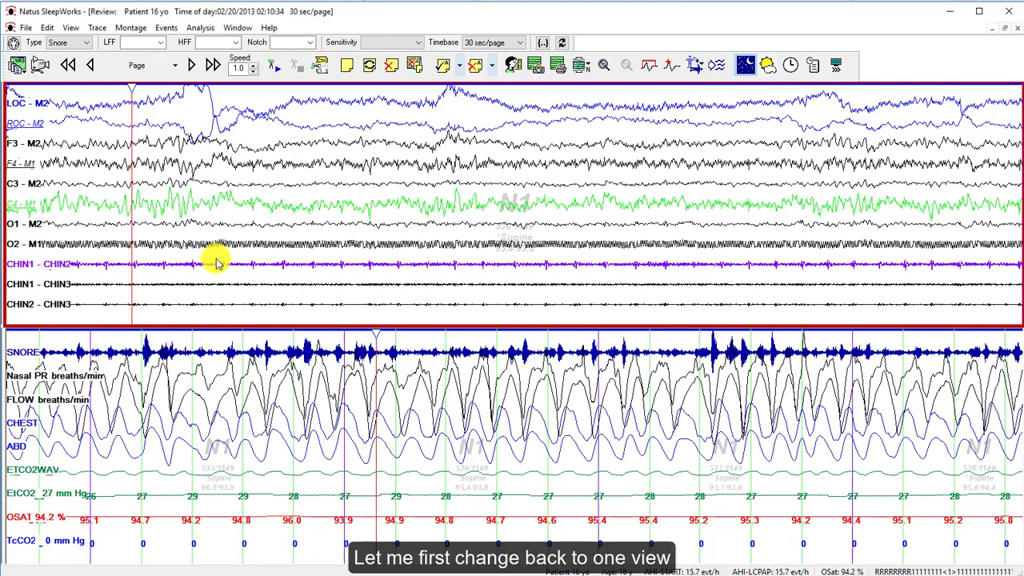
{"action": "left_click", "coordinate": [17, 66]}
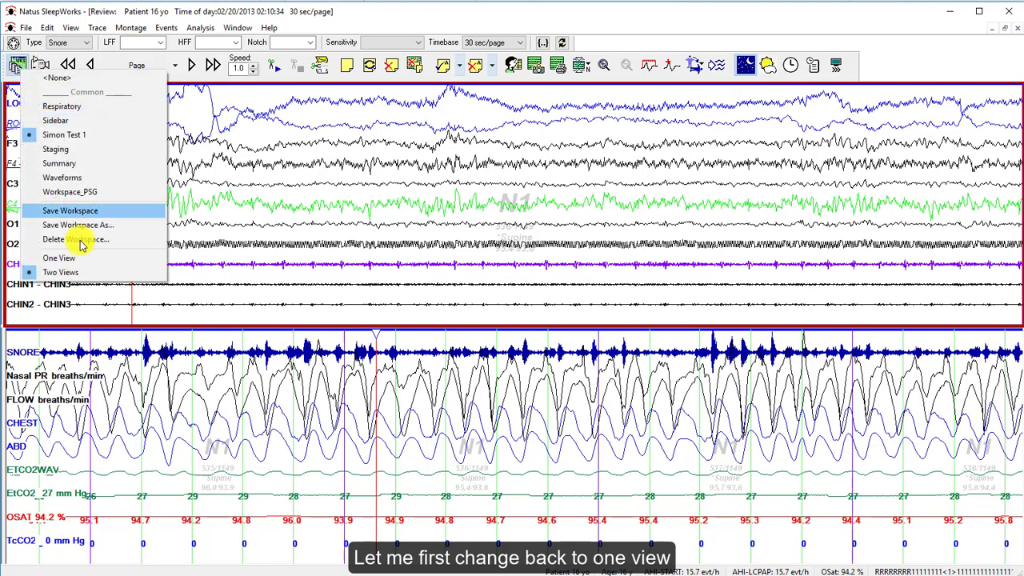
{"action": "left_click", "coordinate": [91, 258]}
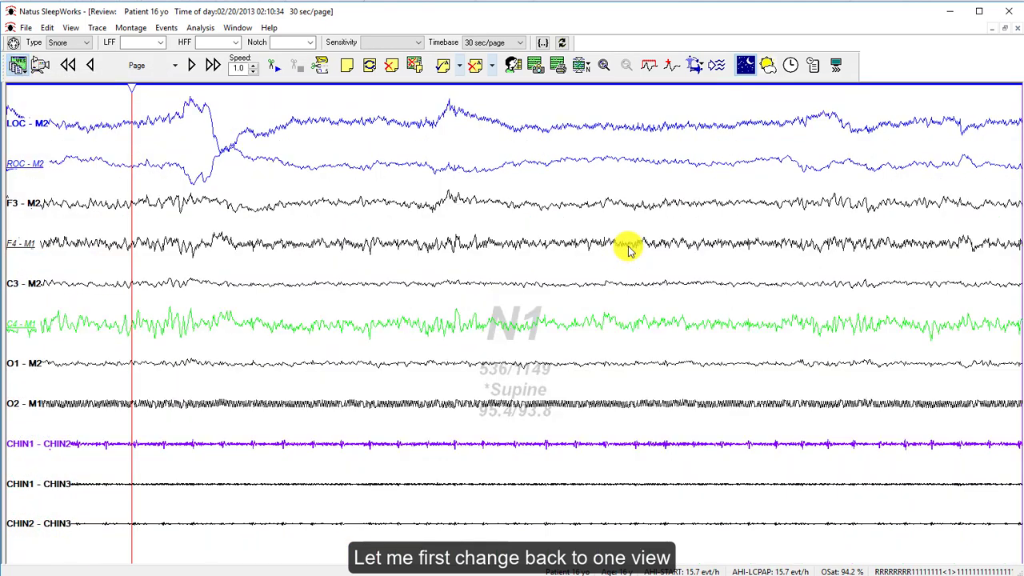
{"action": "left_click", "coordinate": [542, 42]}
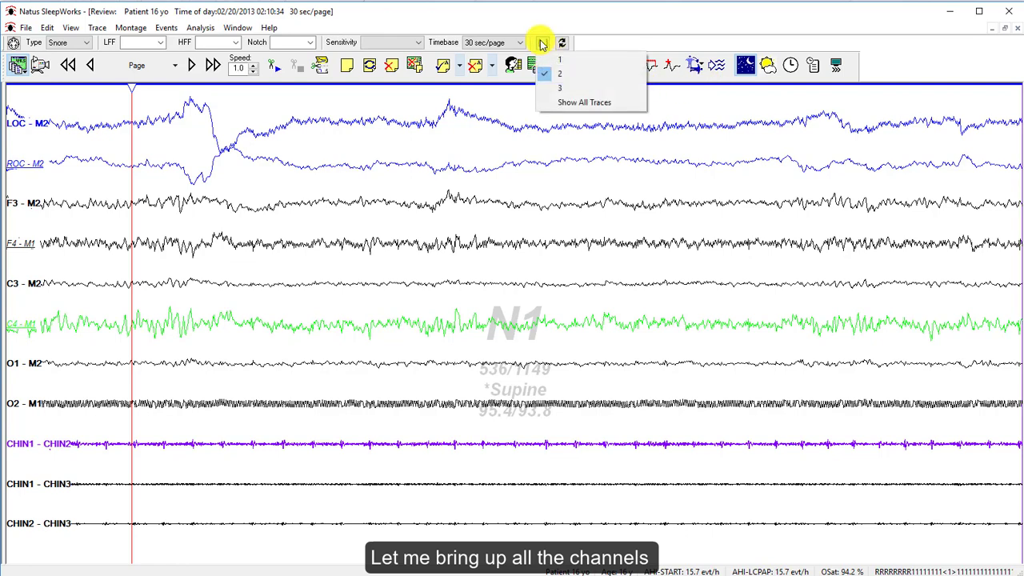
{"action": "left_click", "coordinate": [577, 102]}
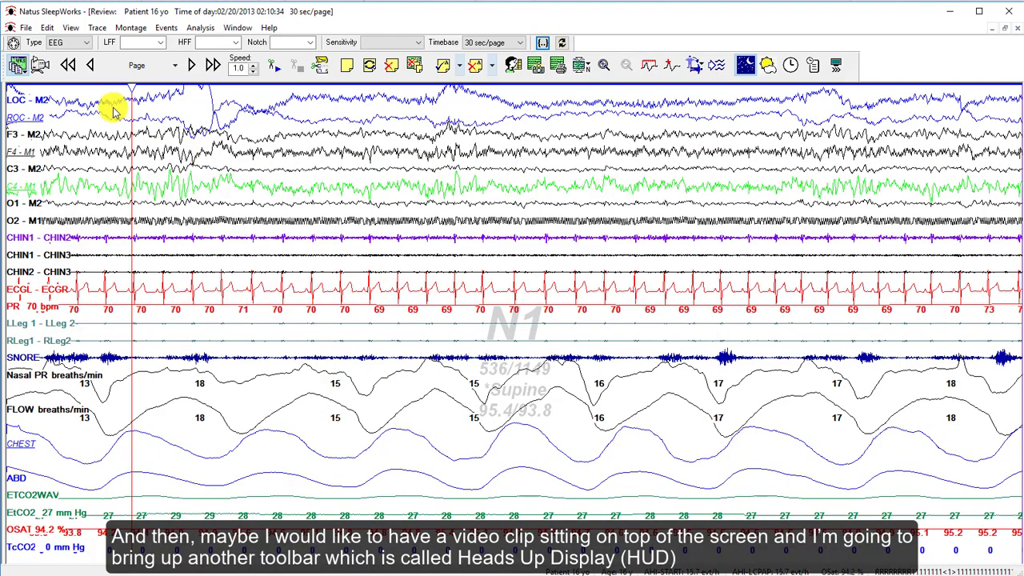
Step: Turn on the patient video window, place it over the EEG traces, and show the Heads Up Display toolbar
{"action": "left_click", "coordinate": [38, 69]}
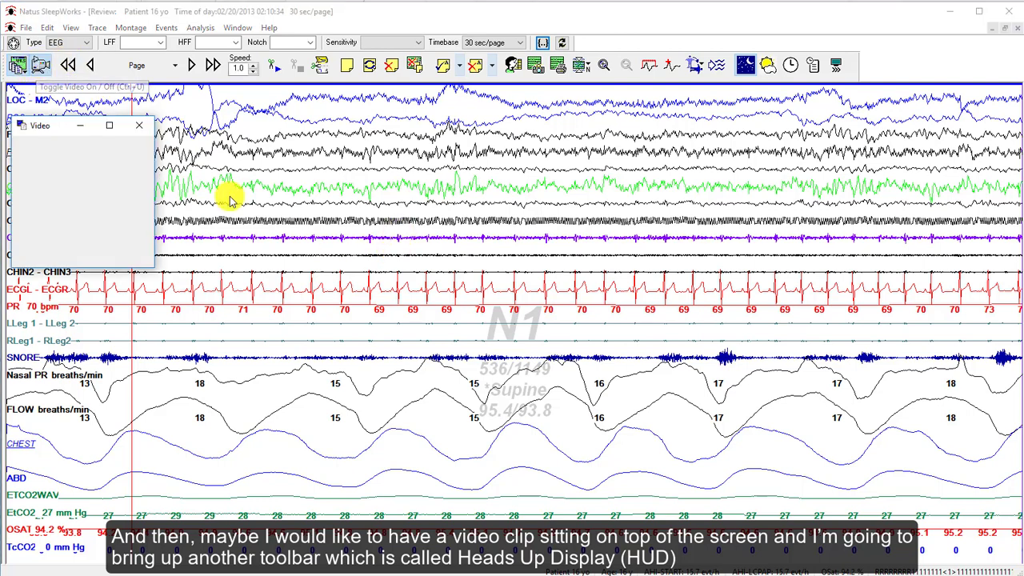
{"action": "left_click_drag", "start_coordinate": [48, 122], "coordinate": [240, 131]}
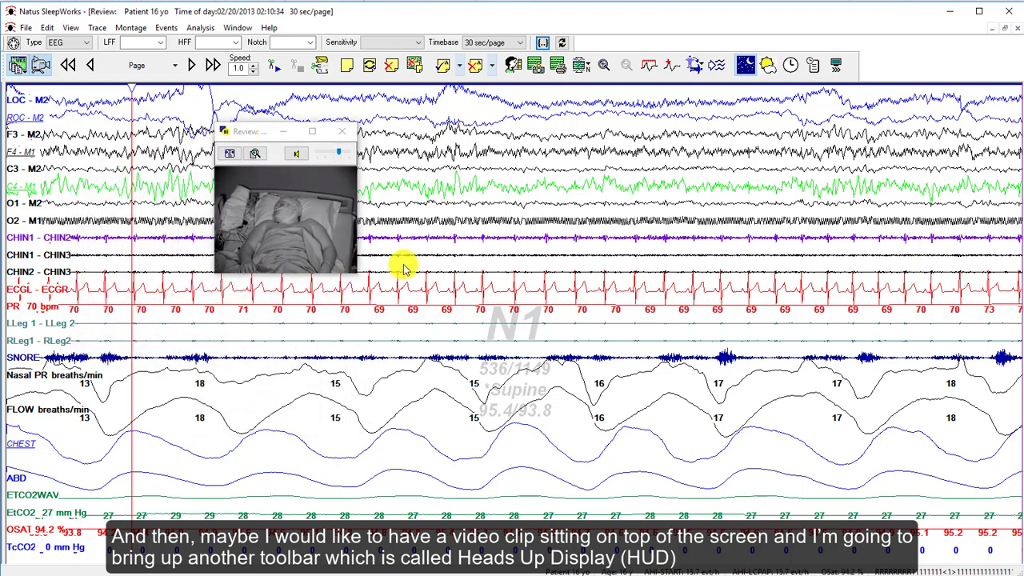
{"action": "left_click", "coordinate": [70, 27]}
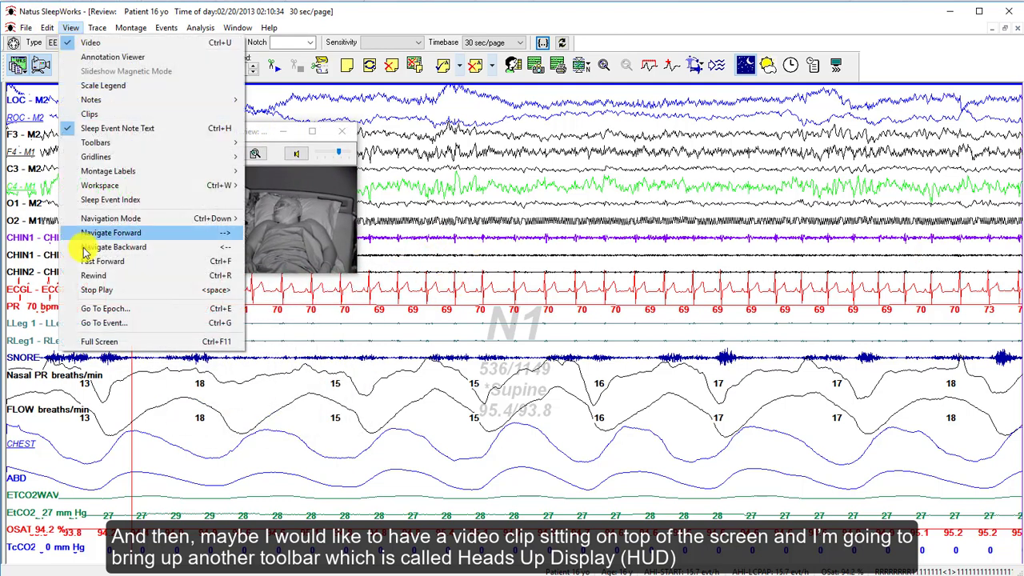
{"action": "mouse_move", "coordinate": [138, 157]}
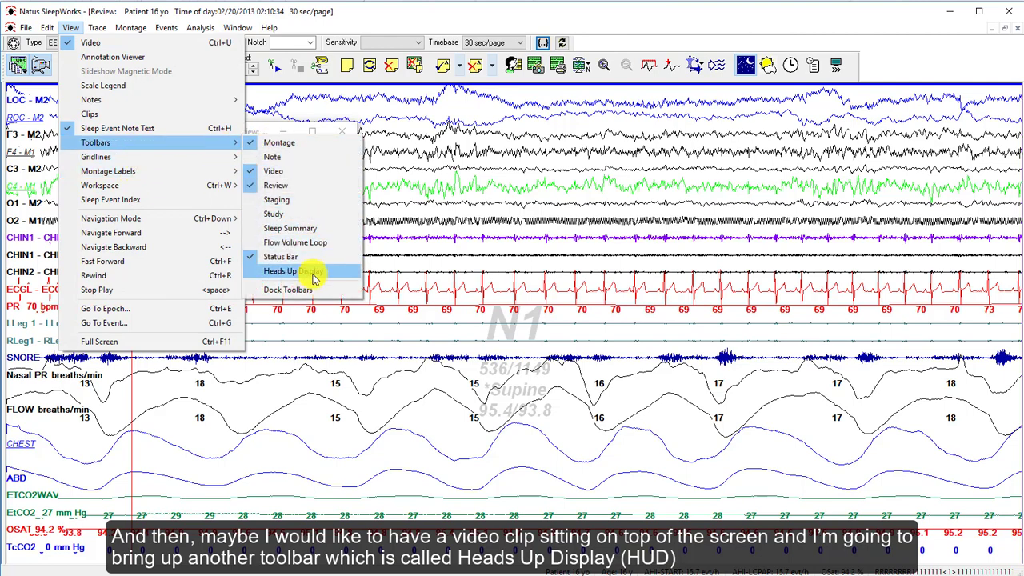
{"action": "left_click", "coordinate": [312, 272]}
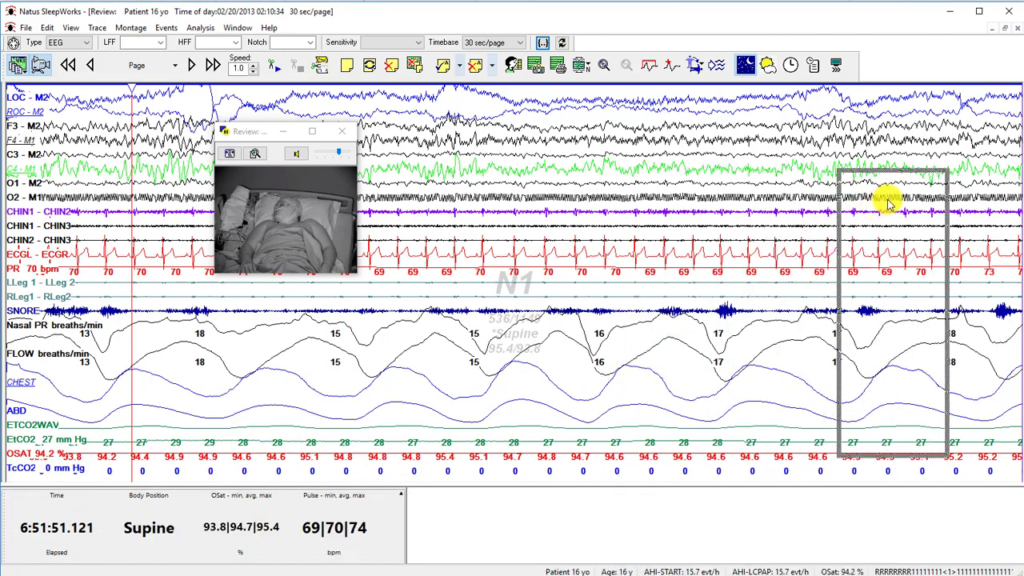
Step: Dock the Heads Up Display as a vertical panel beside the traces and move the video window down over the respiratory channels
{"action": "left_click_drag", "start_coordinate": [888, 204], "coordinate": [885, 199]}
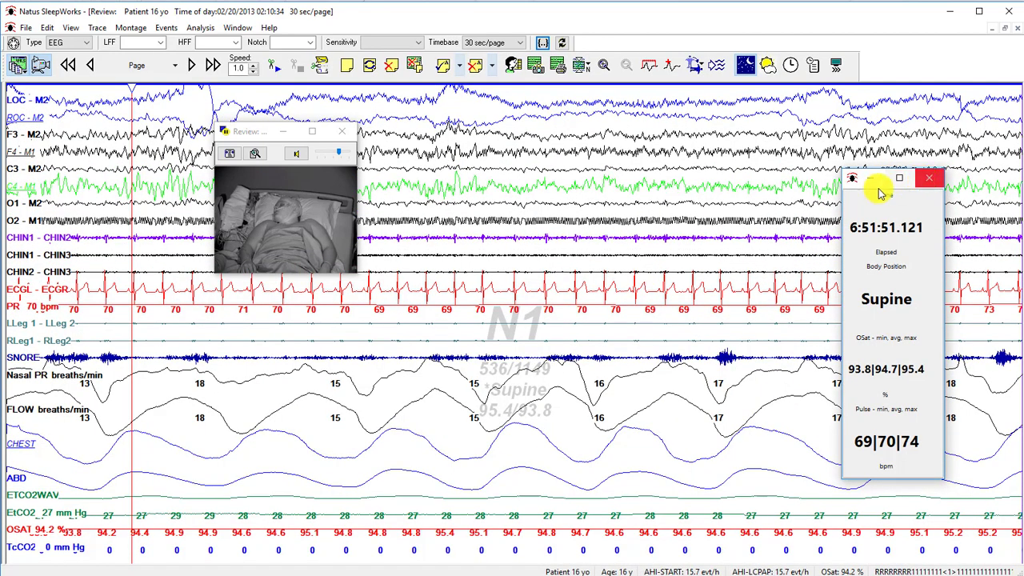
{"action": "left_click", "coordinate": [851, 176]}
{"action": "left_click", "coordinate": [916, 177]}
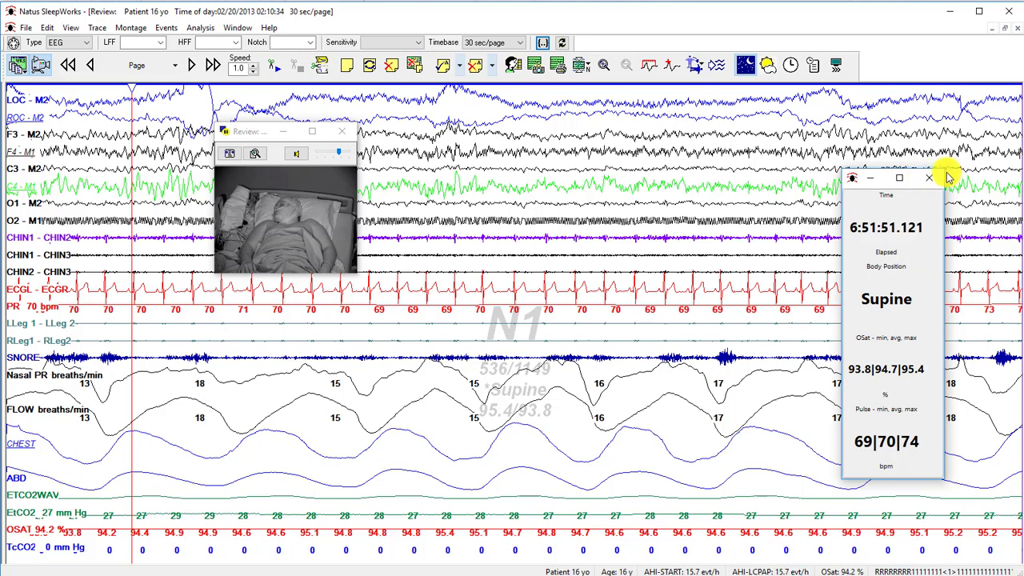
{"action": "left_click_drag", "start_coordinate": [878, 200], "coordinate": [977, 171]}
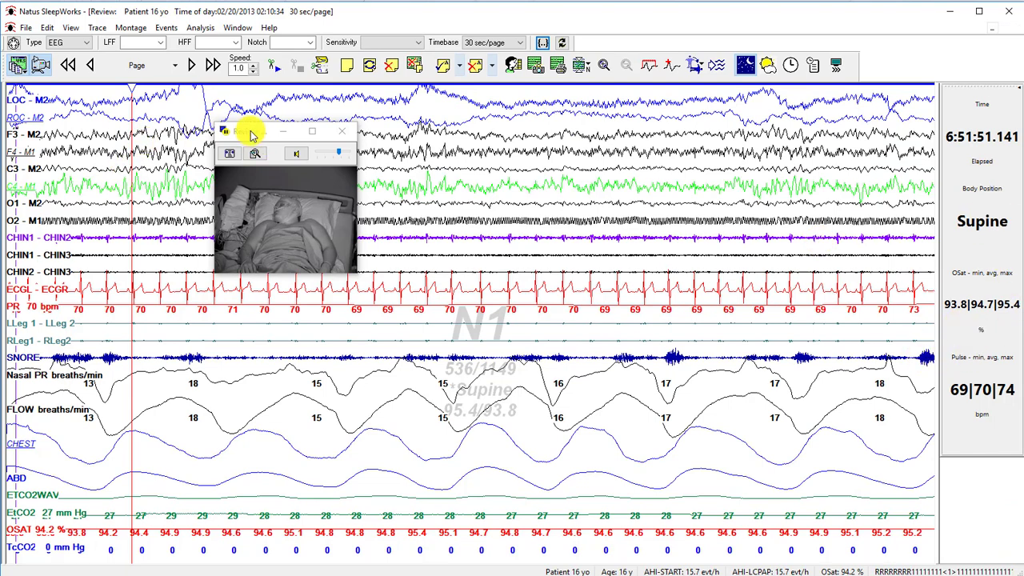
{"action": "left_click_drag", "start_coordinate": [246, 133], "coordinate": [240, 348]}
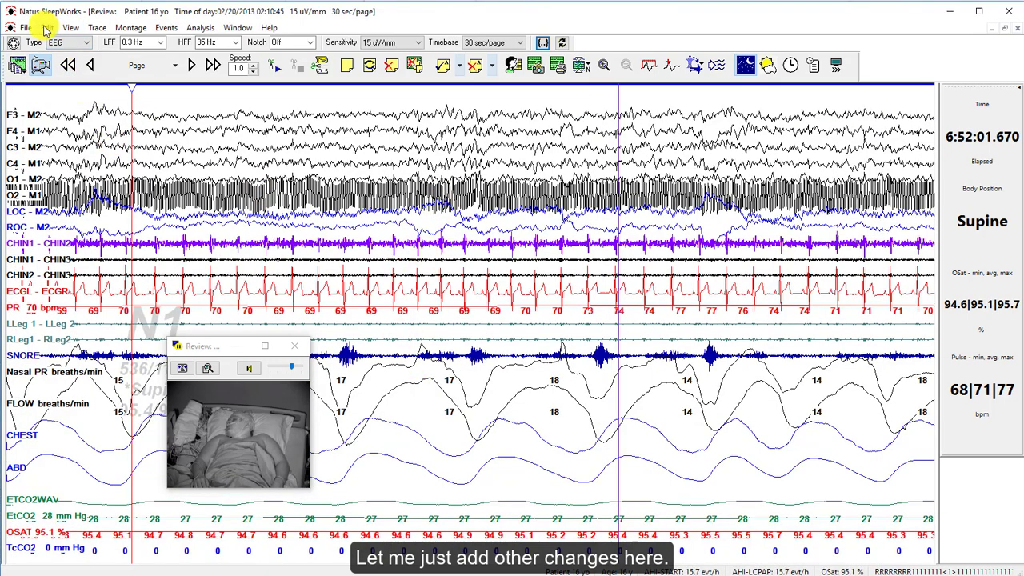
Step: Change the Montage Labels display so the channel names sit in a separate column beside the traces
{"action": "left_click", "coordinate": [71, 27]}
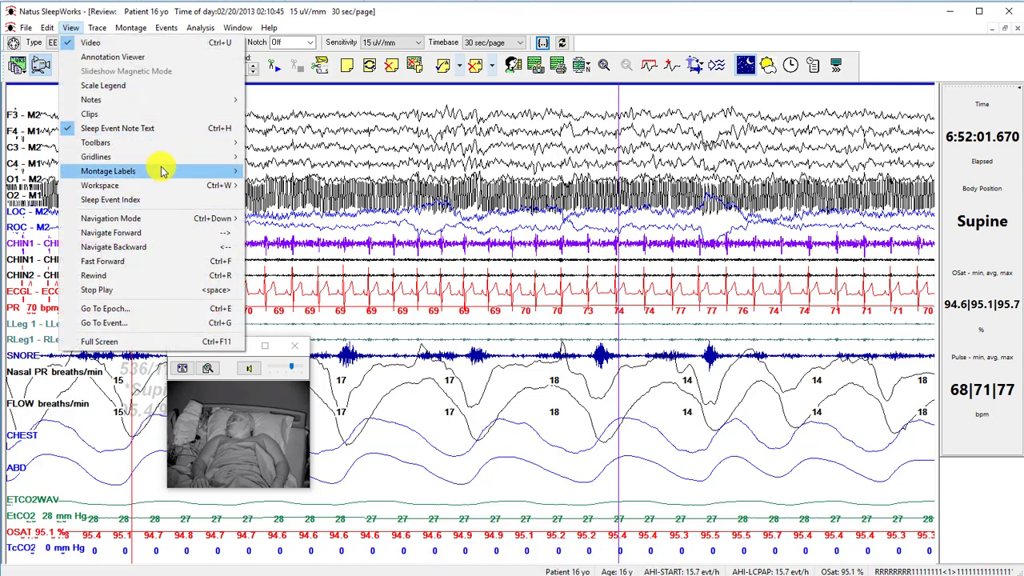
{"action": "mouse_move", "coordinate": [162, 172]}
{"action": "left_click", "coordinate": [312, 186]}
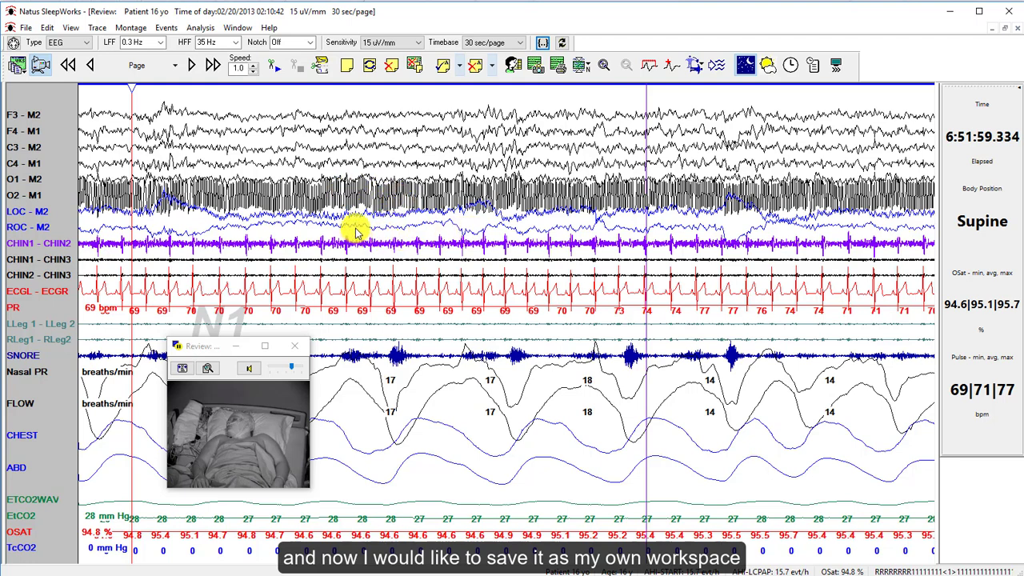
Step: Save the current layout as a new common workspace named "Workspace Test 01"
{"action": "left_click", "coordinate": [20, 69]}
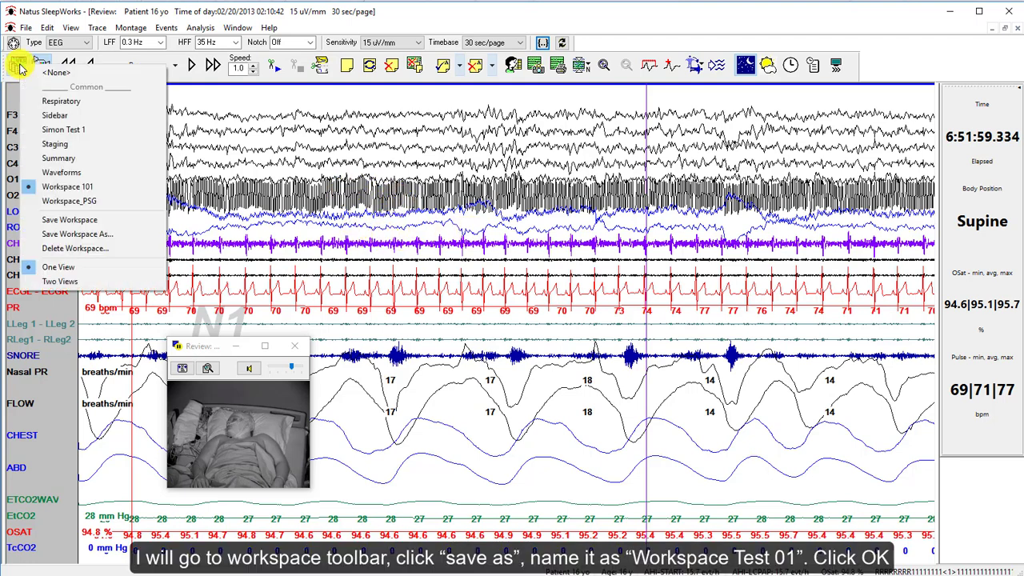
{"action": "left_click", "coordinate": [119, 240]}
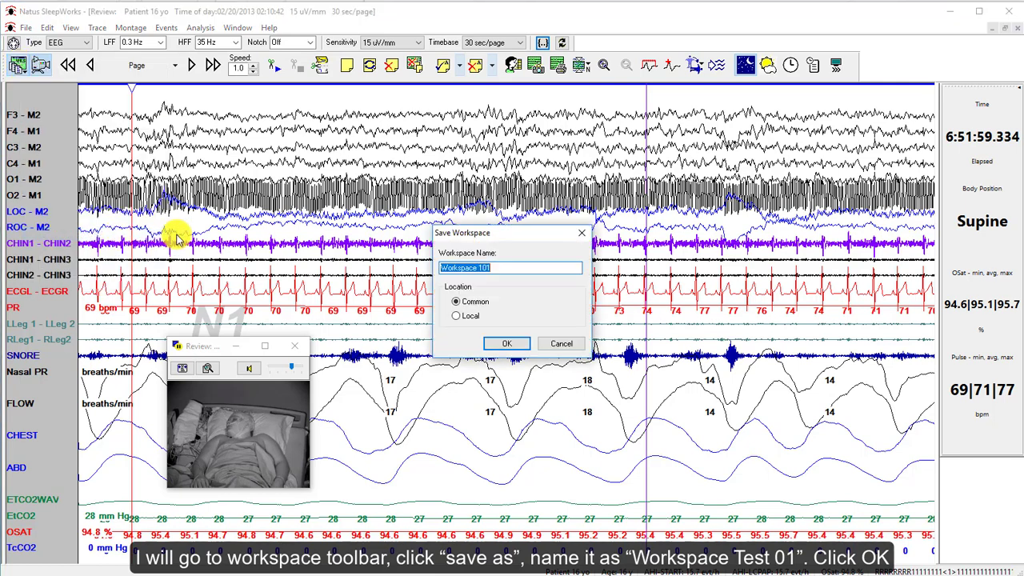
{"action": "key", "text": "BackSpace"}
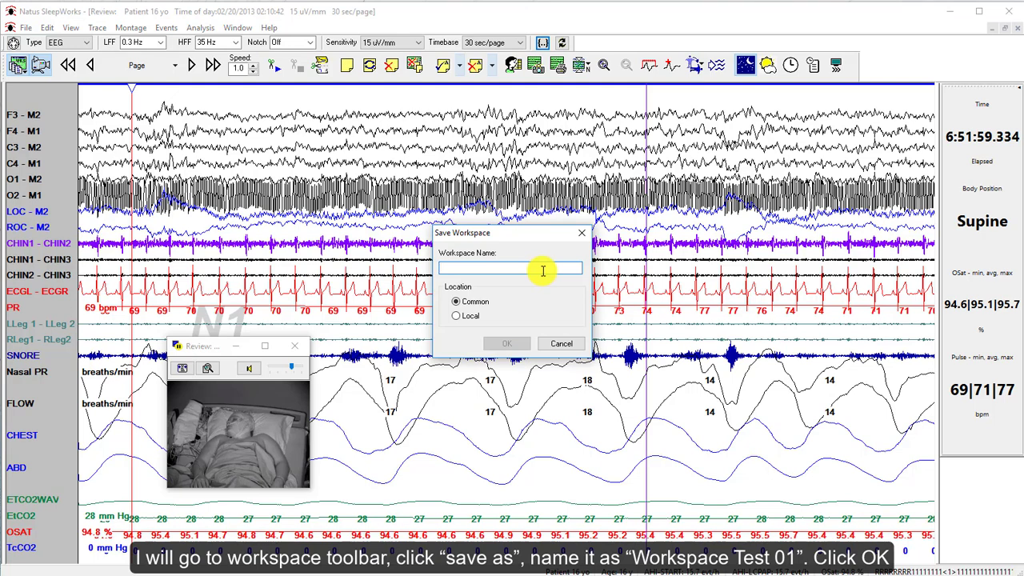
{"action": "type", "text": "Workspace Test 01"}
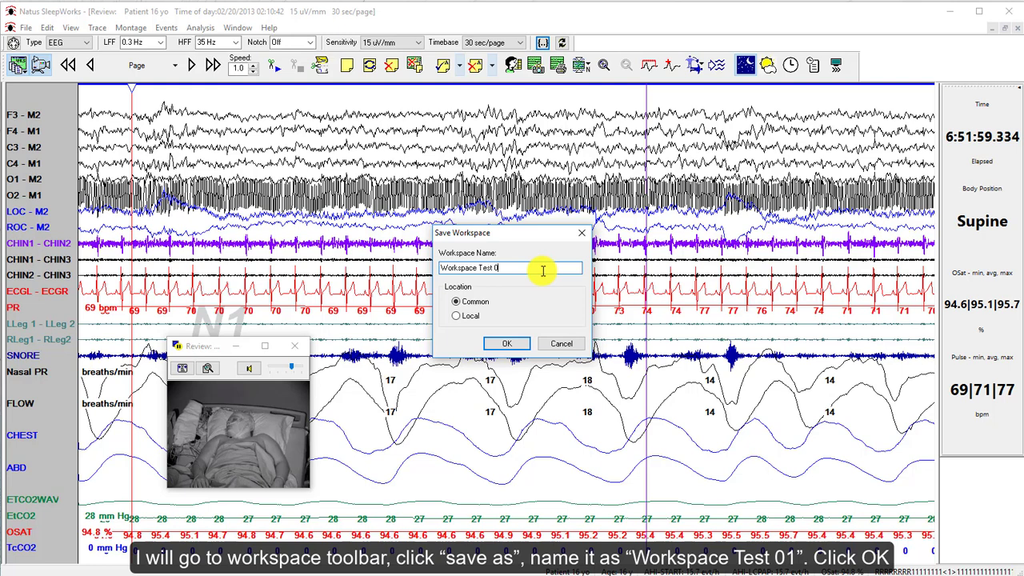
{"action": "left_click", "coordinate": [504, 344]}
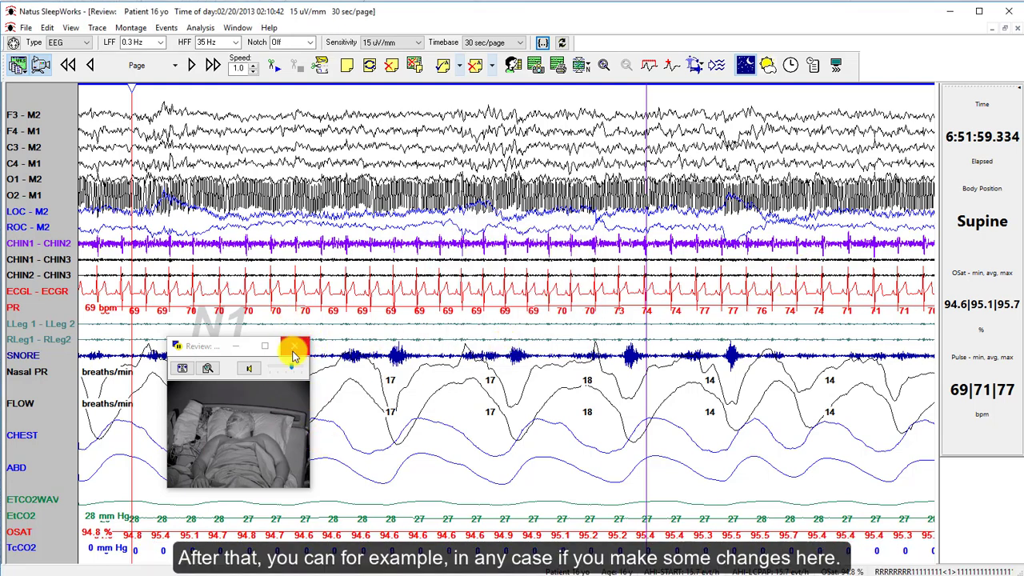
Step: Close the patient video window and the Heads Up Display, and show only the O1 - M2 trace
{"action": "left_click", "coordinate": [295, 349]}
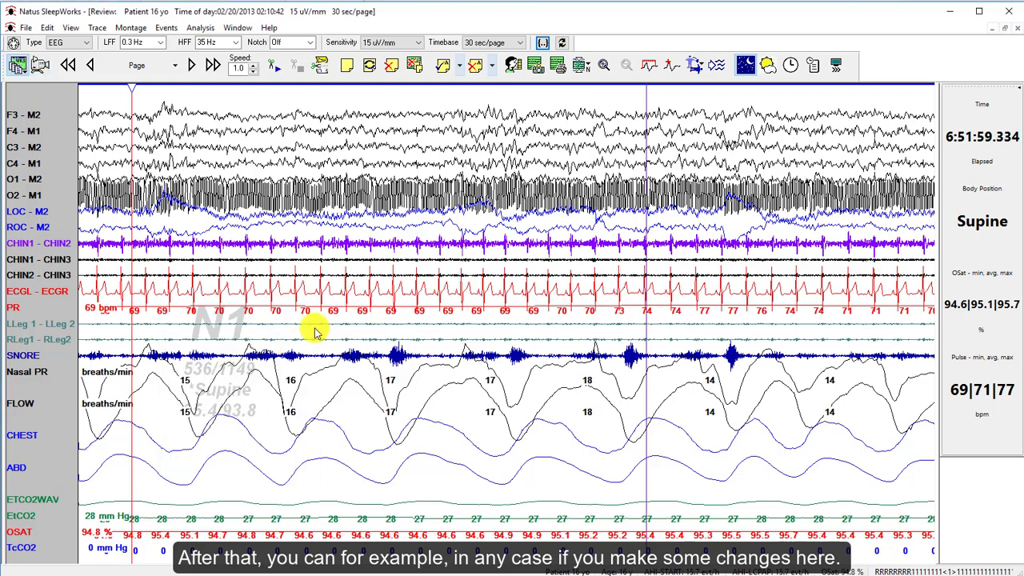
{"action": "left_click_drag", "start_coordinate": [949, 128], "coordinate": [654, 224]}
{"action": "left_click", "coordinate": [656, 200]}
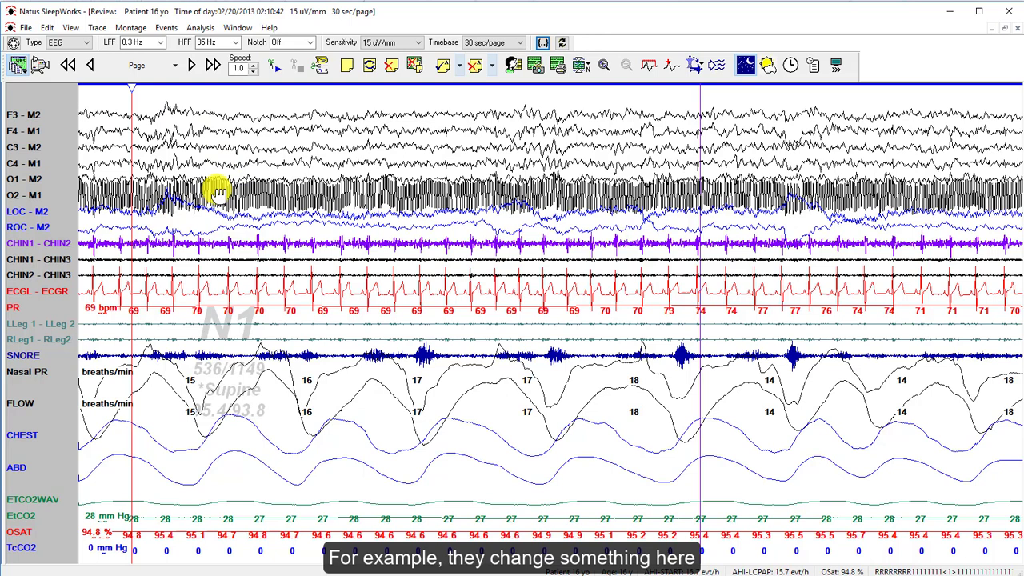
{"action": "left_click", "coordinate": [25, 179]}
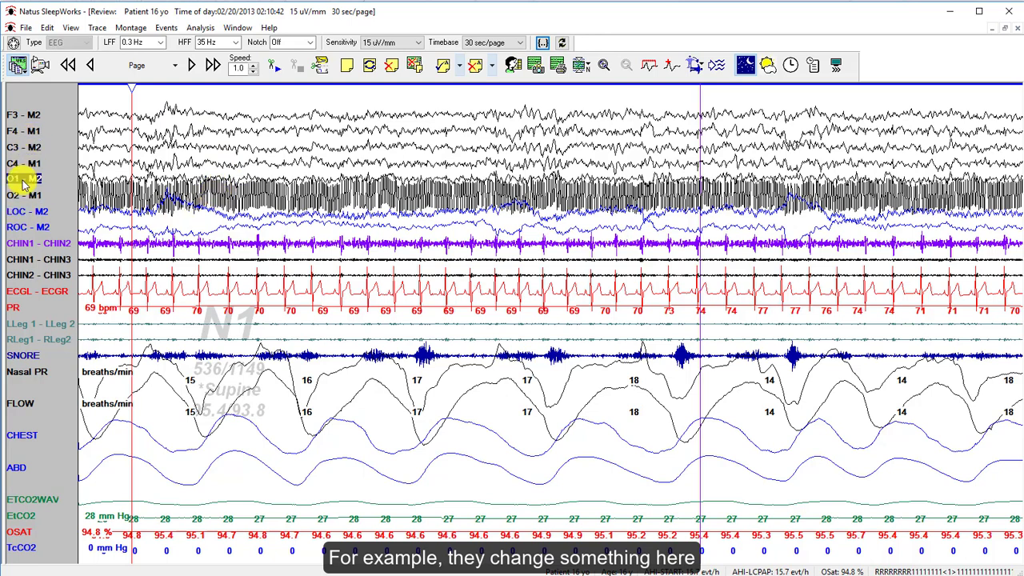
{"action": "right_click", "coordinate": [22, 178]}
{"action": "left_click", "coordinate": [69, 186]}
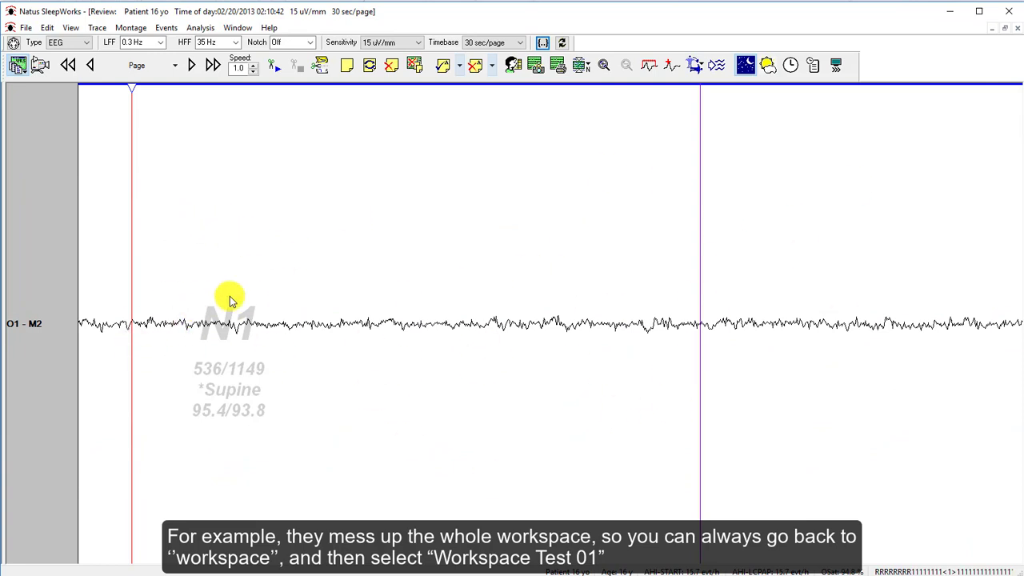
Step: Restore the saved layout by loading the workspace "Workspace Test 01"
{"action": "left_click", "coordinate": [18, 66]}
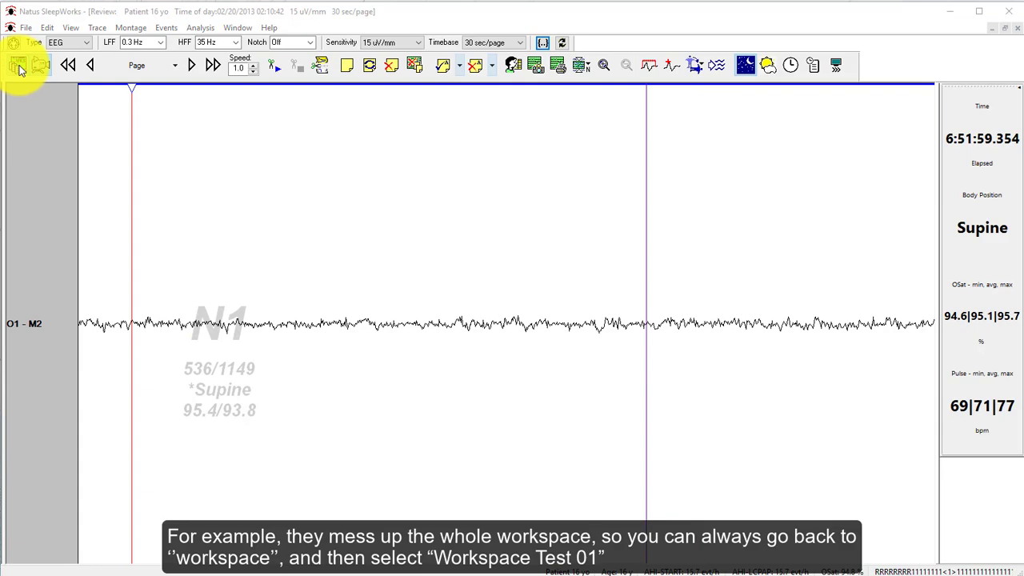
{"action": "left_click", "coordinate": [38, 66]}
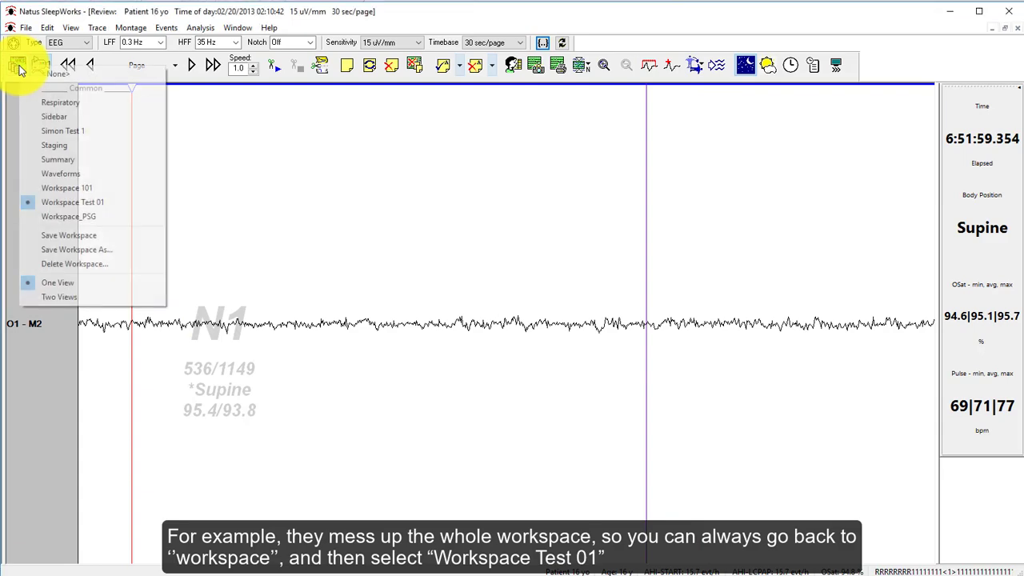
{"action": "left_click", "coordinate": [90, 205]}
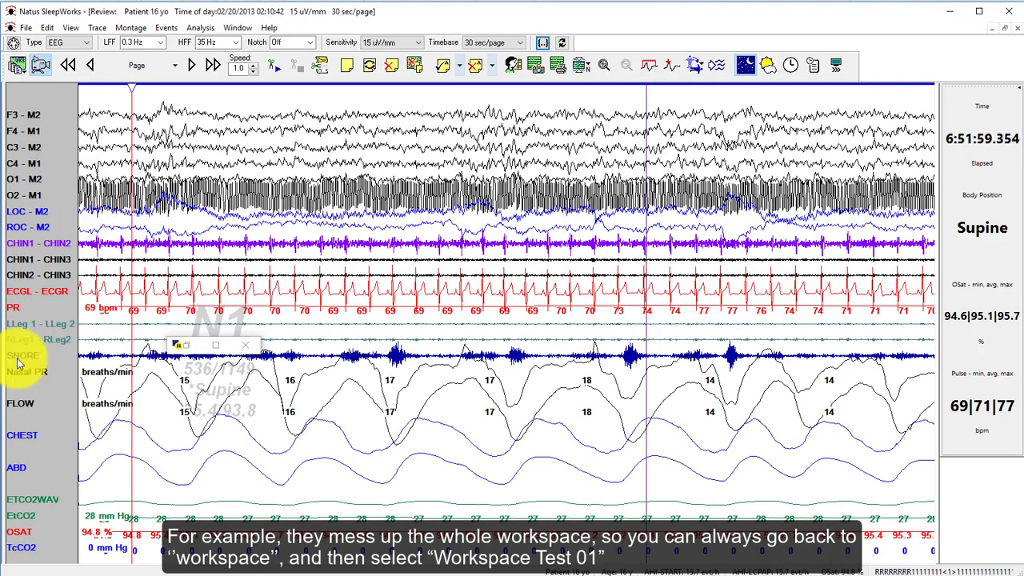
{"action": "double_click", "coordinate": [189, 346]}
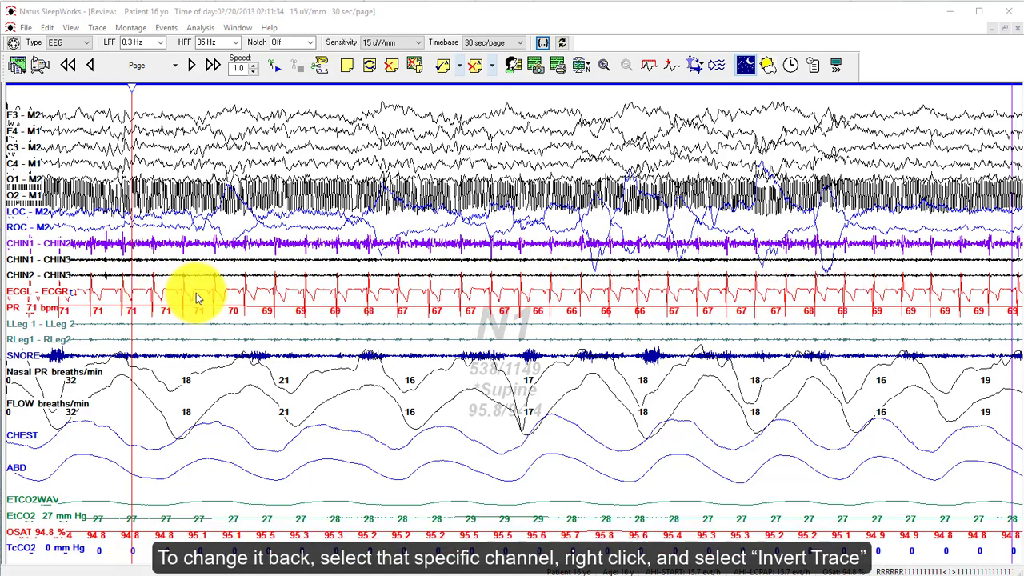
Step: Invert the ECGL - ECGR trace
{"action": "left_click", "coordinate": [36, 296]}
{"action": "left_click", "coordinate": [45, 296]}
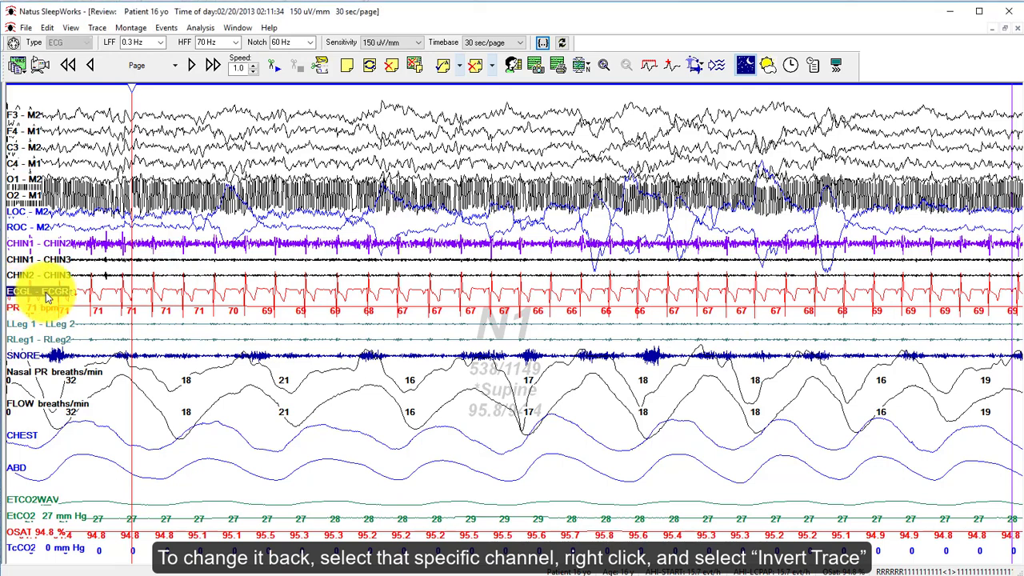
{"action": "right_click", "coordinate": [47, 297]}
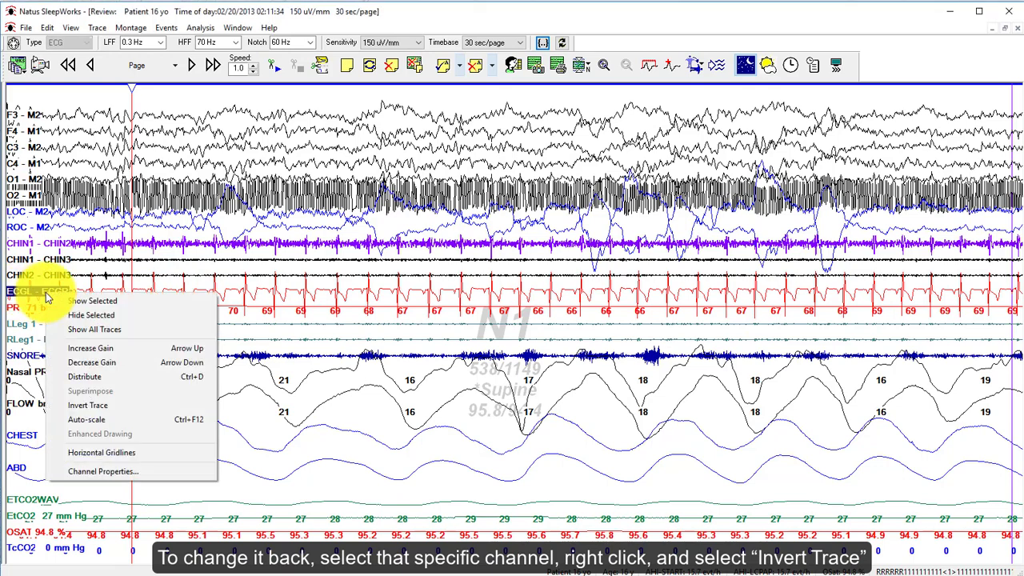
{"action": "left_click", "coordinate": [147, 413]}
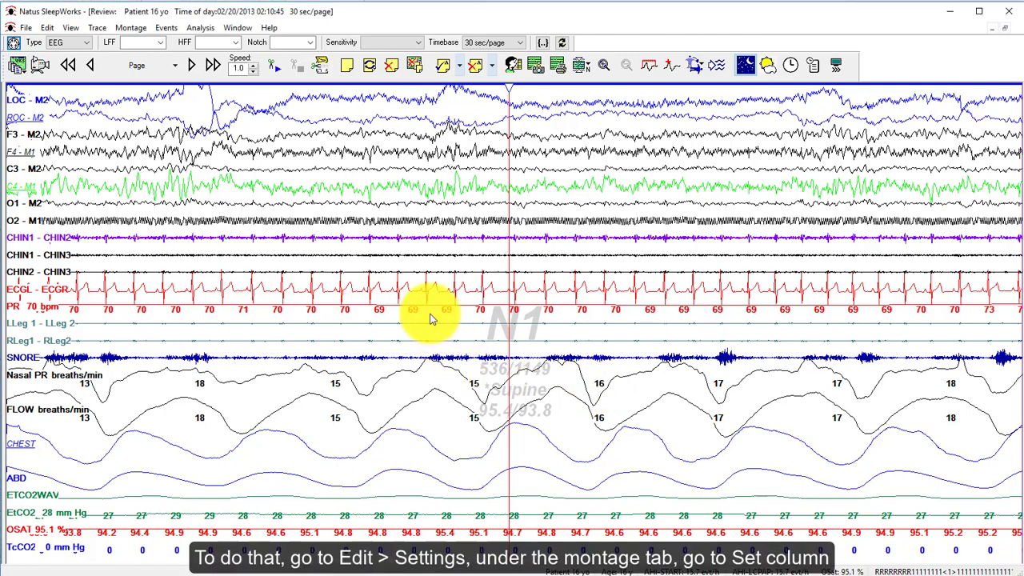
Step: Open the montage settings for editing and widen the Set column of the channel table
{"action": "left_click", "coordinate": [45, 28]}
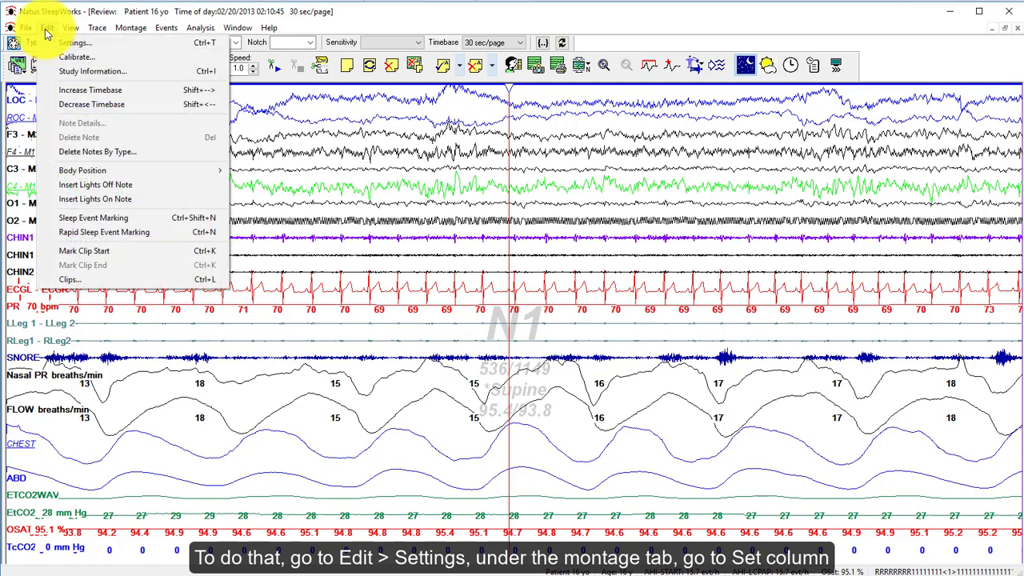
{"action": "left_click", "coordinate": [56, 42]}
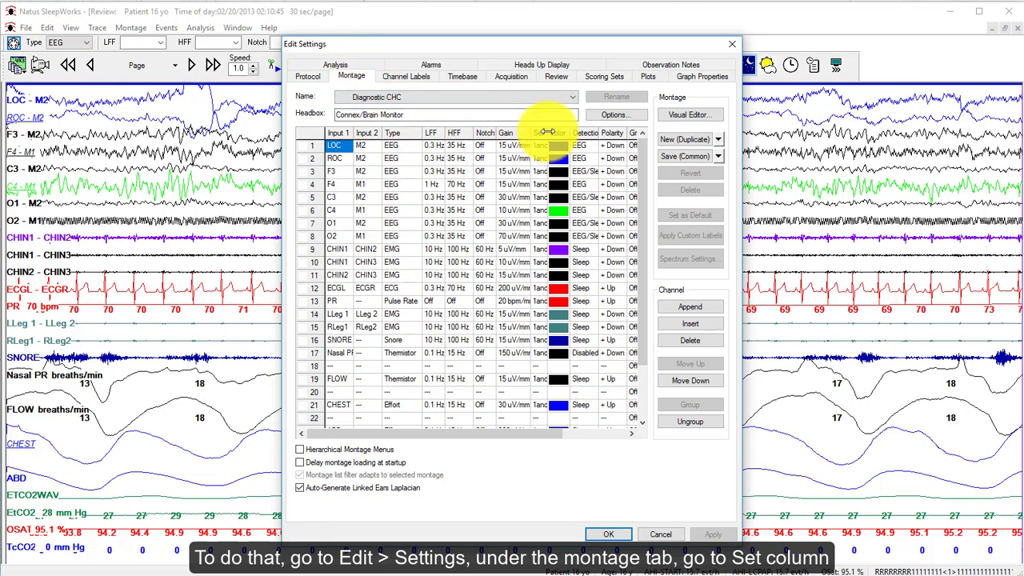
{"action": "left_click_drag", "start_coordinate": [547, 132], "coordinate": [566, 133]}
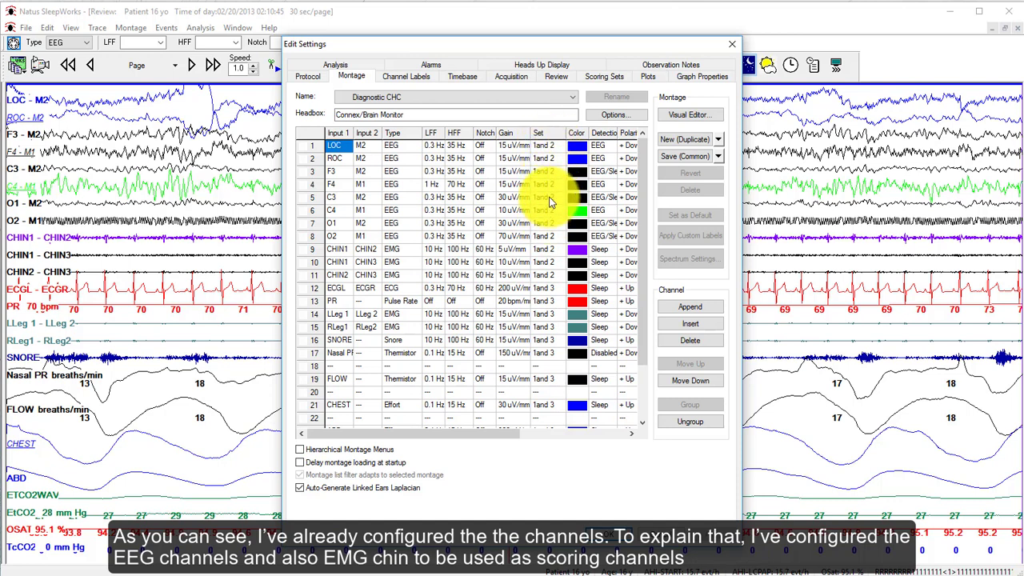
Step: Compare the Set assignments of the EEG and chin EMG channels with those of the ECG through TcCO2 channels
{"action": "left_click", "coordinate": [549, 147]}
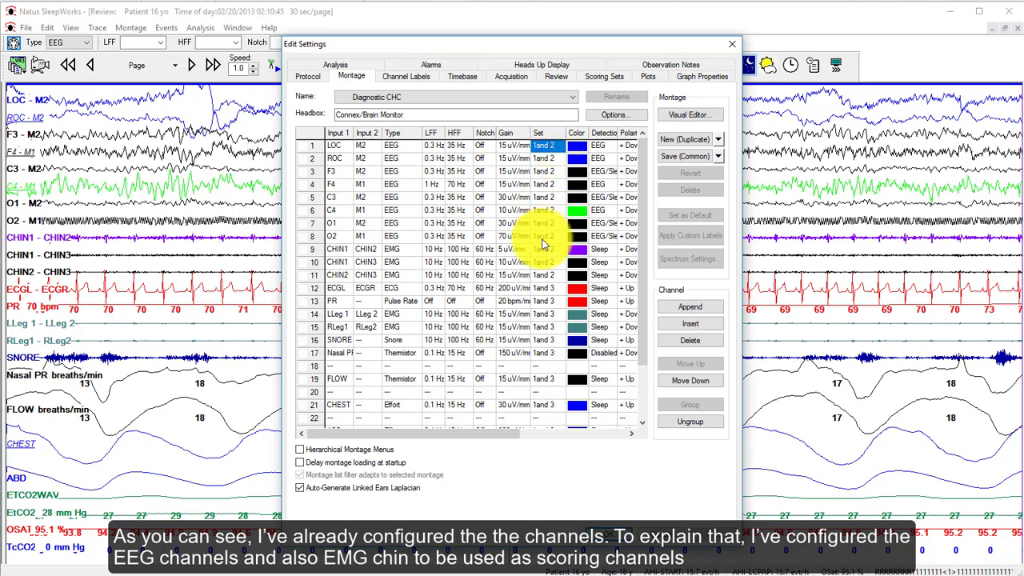
{"action": "left_click", "coordinate": [549, 236], "text": "shift"}
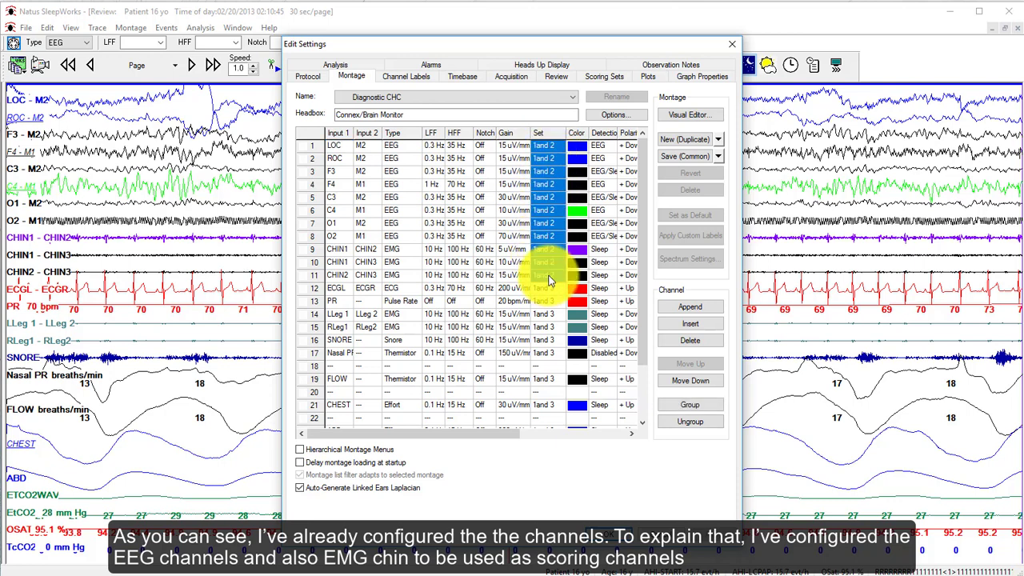
{"action": "left_click", "coordinate": [549, 279], "text": "shift"}
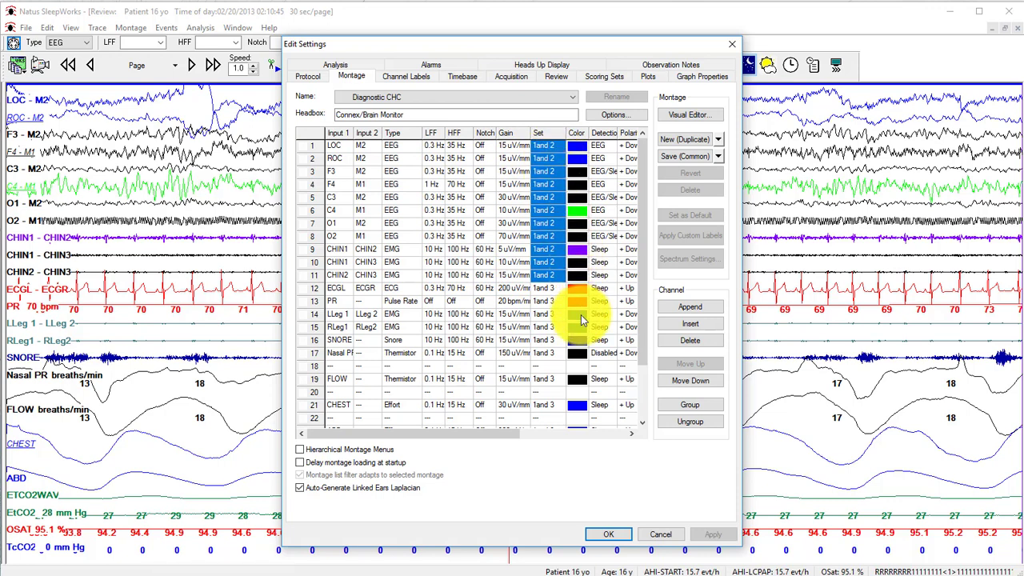
{"action": "left_click_drag", "start_coordinate": [645, 282], "coordinate": [647, 348]}
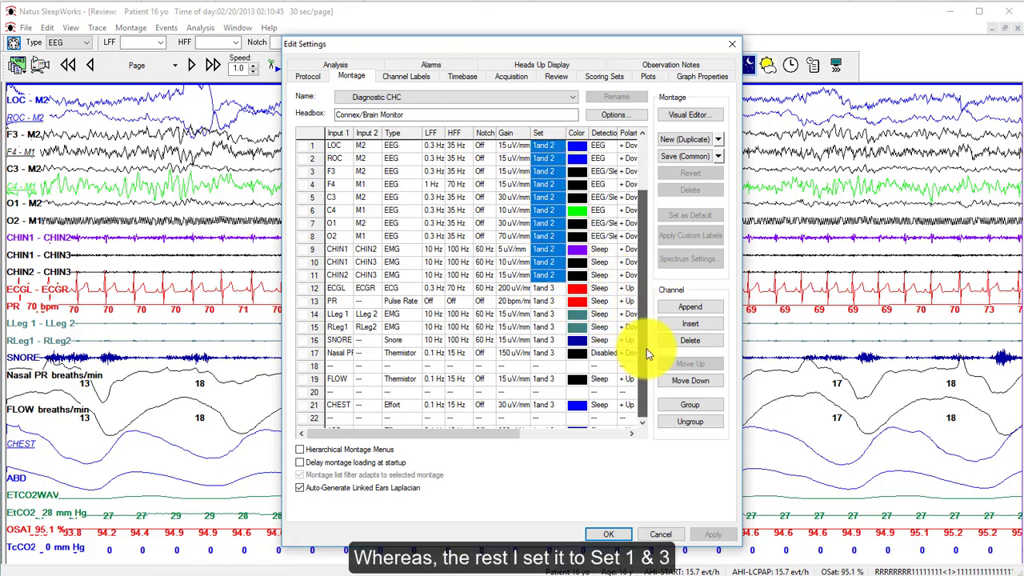
{"action": "left_click", "coordinate": [548, 225]}
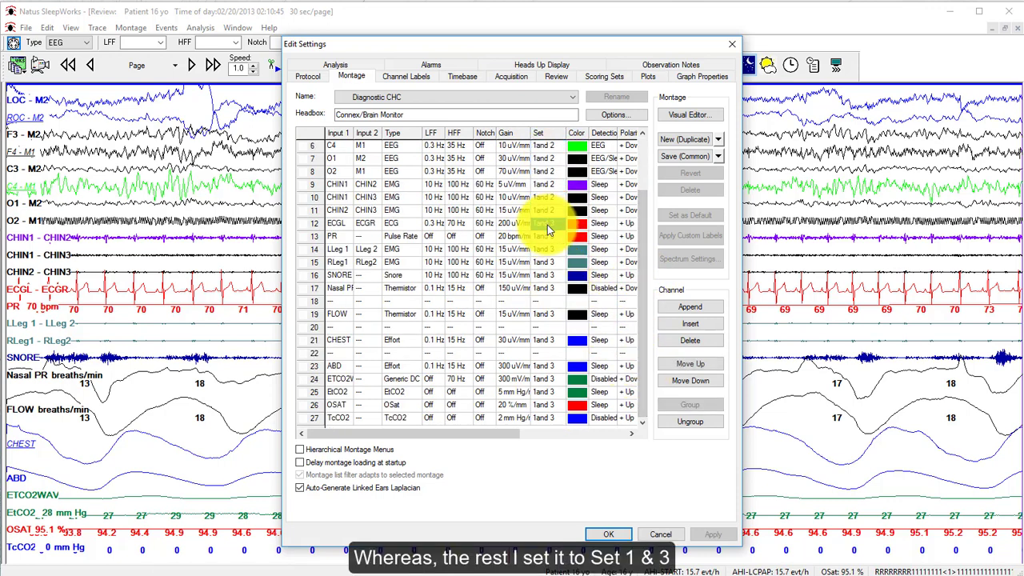
{"action": "left_click", "coordinate": [547, 418], "text": "shift"}
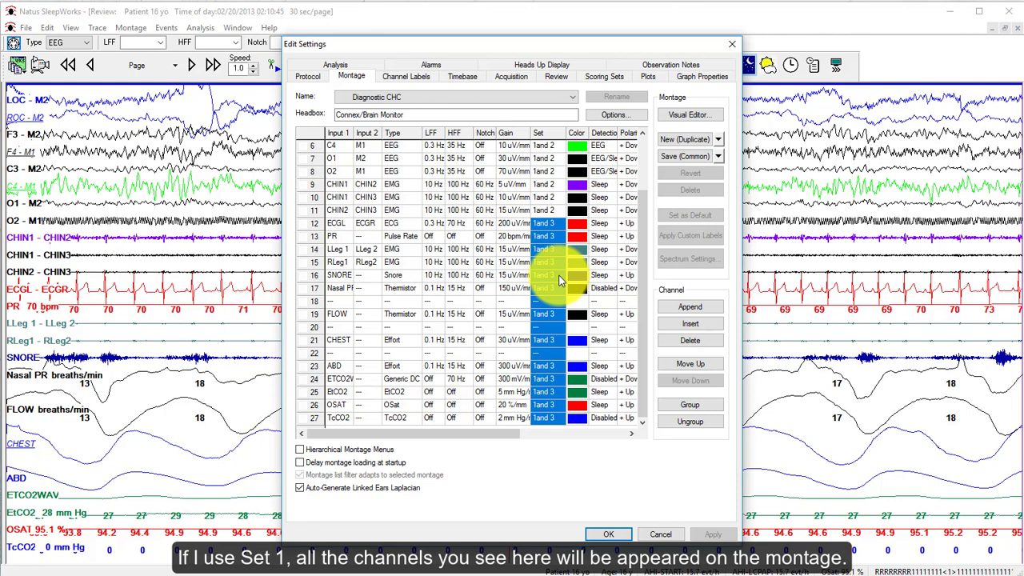
{"action": "left_click", "coordinate": [544, 250]}
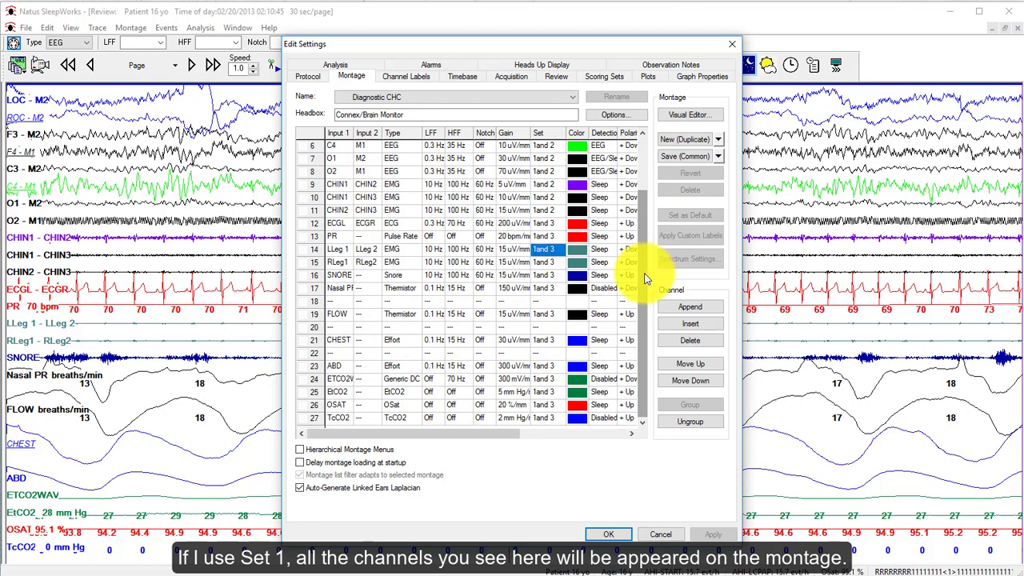
{"action": "left_click_drag", "start_coordinate": [646, 258], "coordinate": [643, 206]}
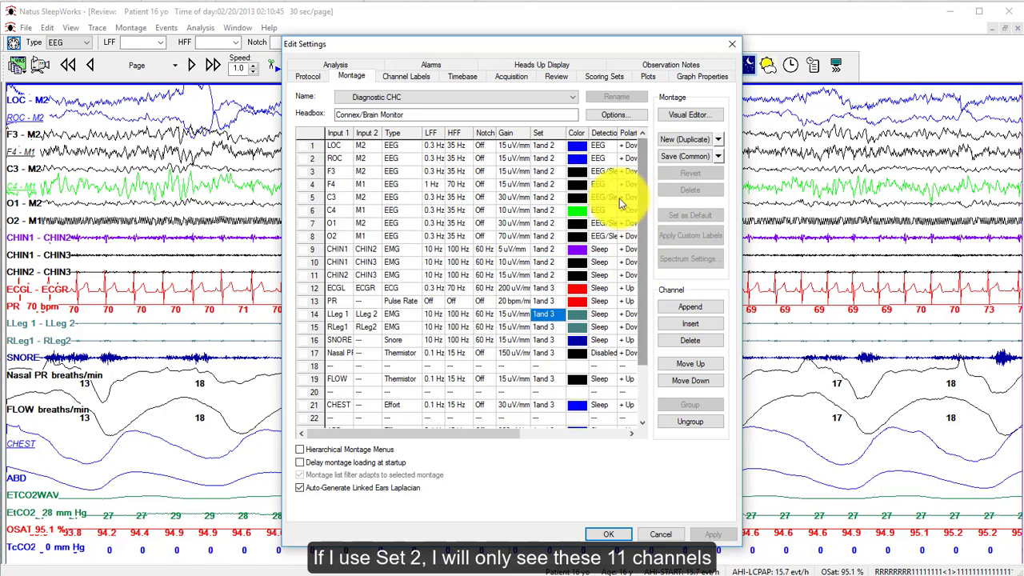
{"action": "left_click", "coordinate": [542, 145]}
{"action": "left_click", "coordinate": [560, 275], "text": "shift"}
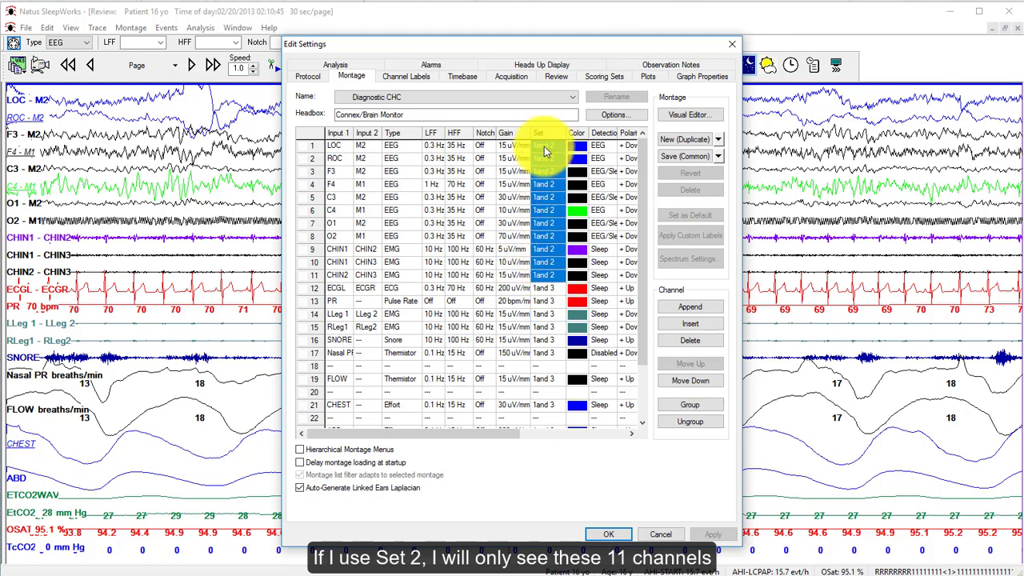
Step: Examine the set numbers available for channel F3 in the montage's Set column, leaving its assignment as is
{"action": "right_click", "coordinate": [558, 264]}
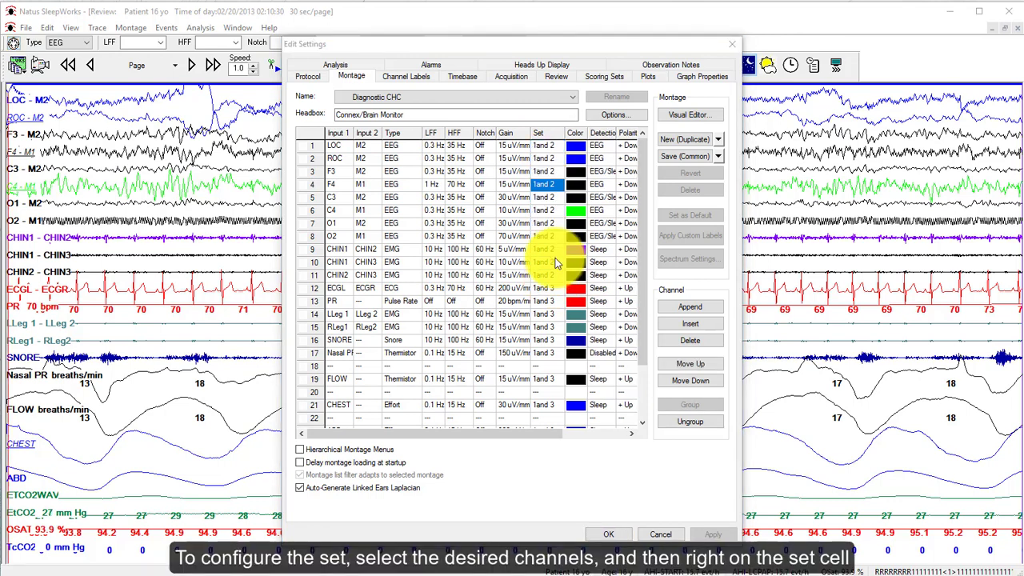
{"action": "left_click", "coordinate": [541, 164]}
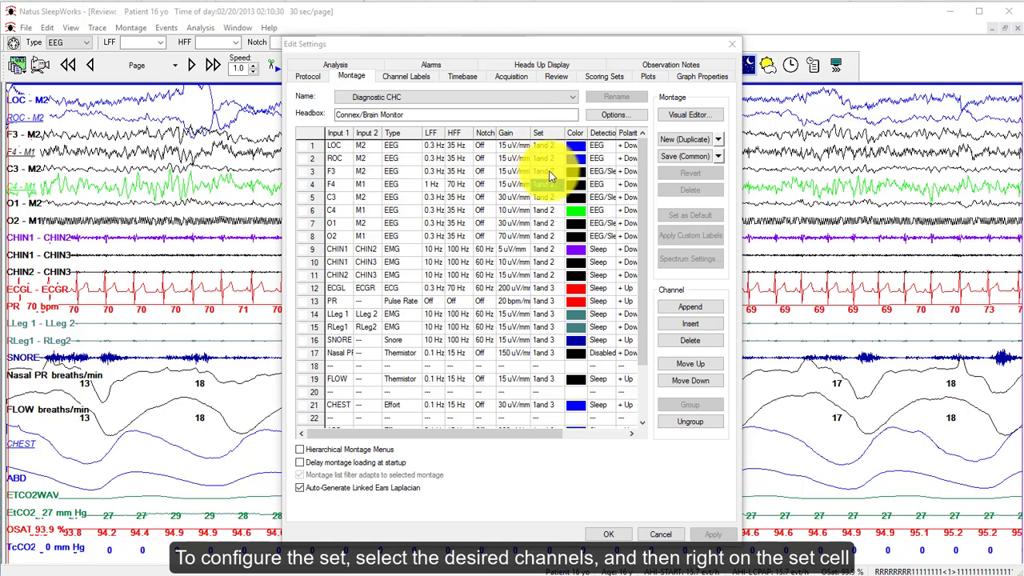
{"action": "left_click", "coordinate": [544, 164]}
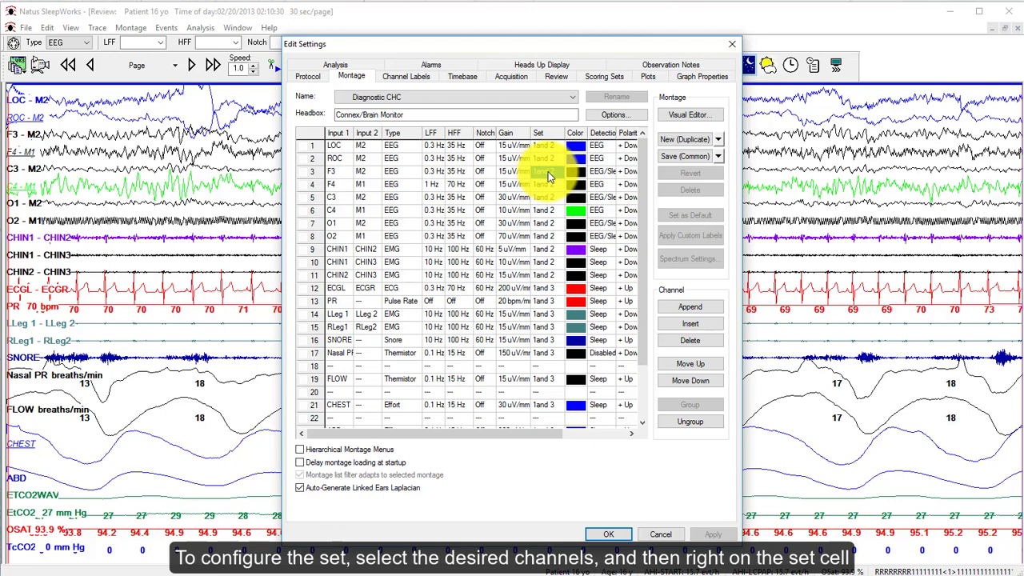
{"action": "right_click", "coordinate": [549, 177]}
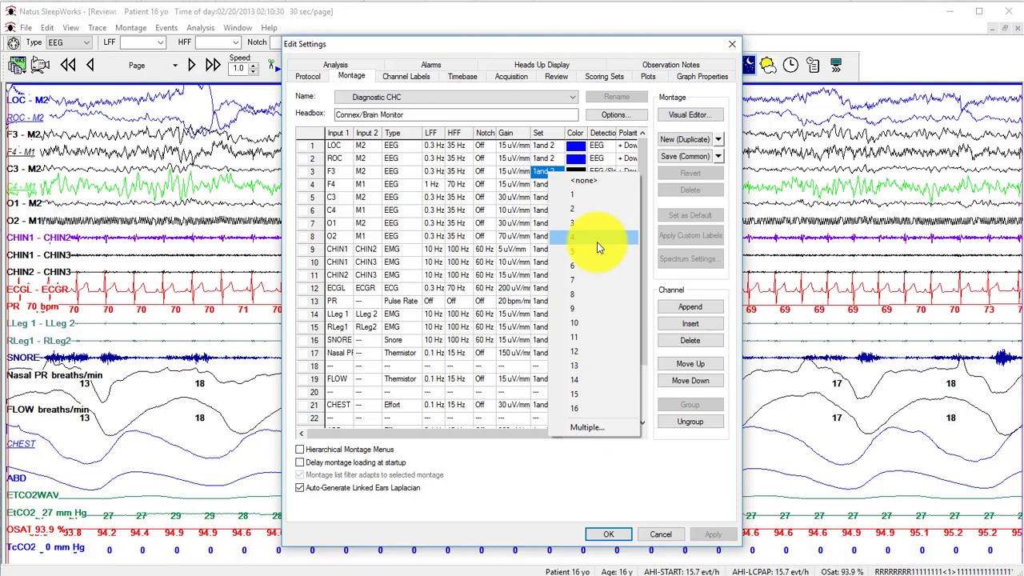
{"action": "left_click", "coordinate": [535, 173]}
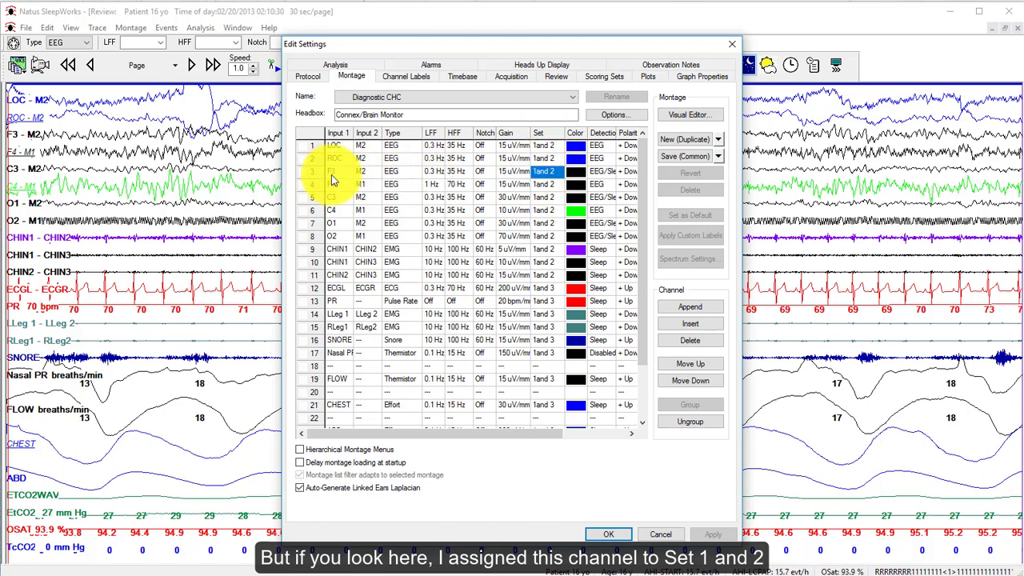
Step: Open the multiple-set assignment for channel F3
{"action": "right_click", "coordinate": [544, 173]}
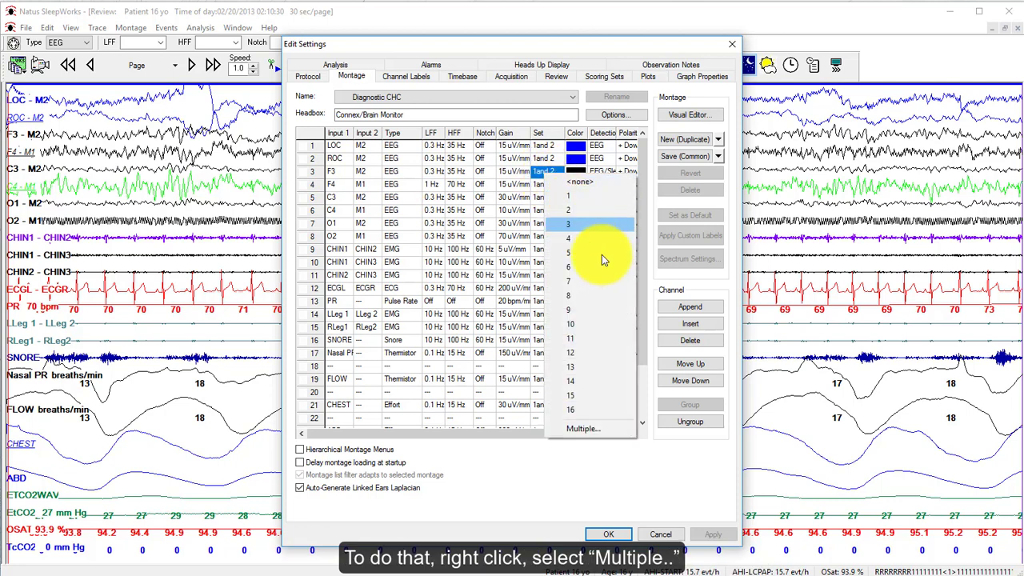
{"action": "left_click", "coordinate": [616, 428]}
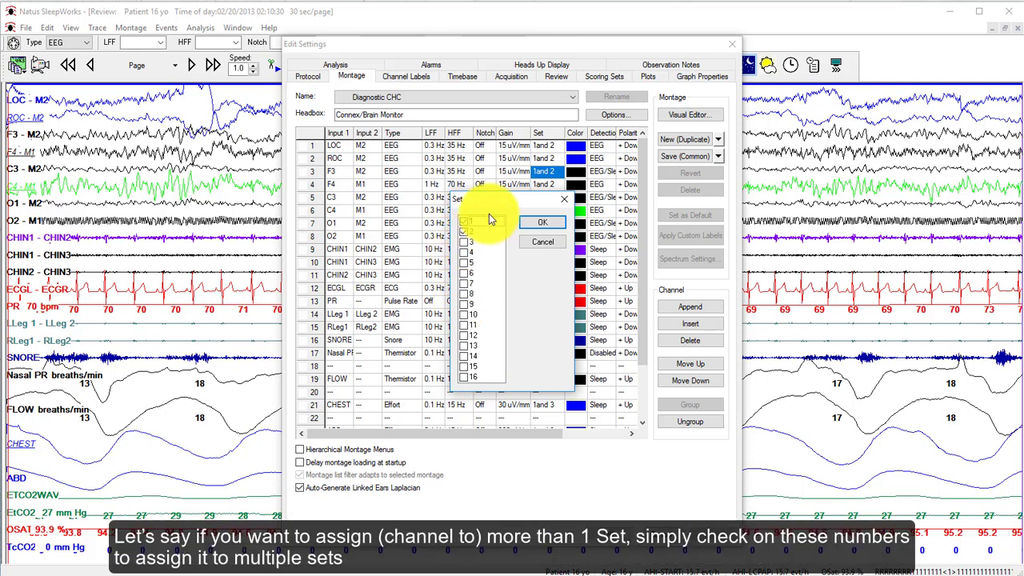
Step: Try adding sets 6, 7, 8, 10 and 11 to channel F3's set assignment
{"action": "left_click", "coordinate": [469, 274]}
{"action": "left_click", "coordinate": [466, 284]}
{"action": "left_click", "coordinate": [465, 294]}
{"action": "left_click", "coordinate": [465, 315]}
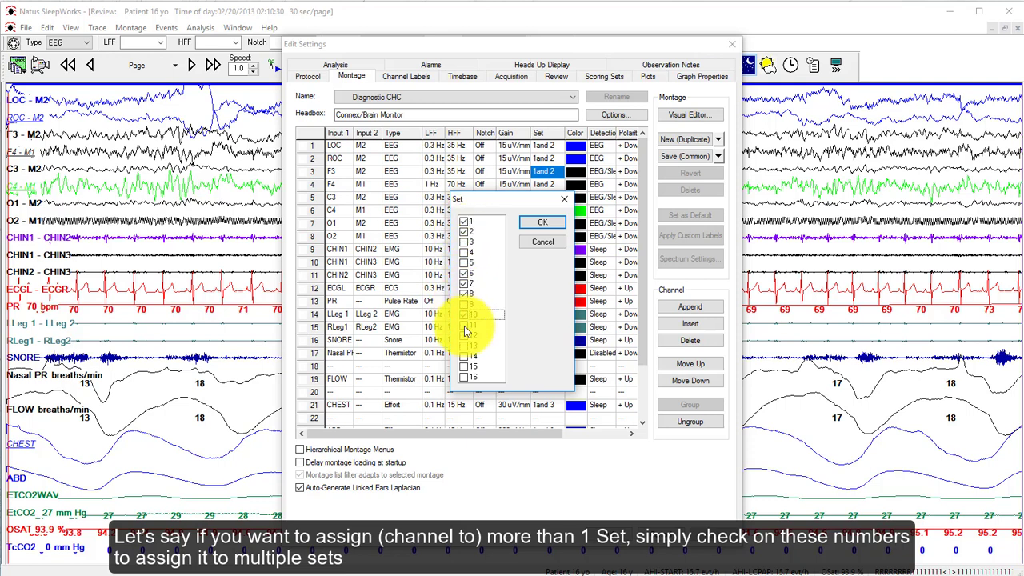
{"action": "left_click", "coordinate": [466, 325]}
Step: Remove sets 6, 7, 8, 10 and 11 from channel F3's set assignment
{"action": "left_click", "coordinate": [468, 273]}
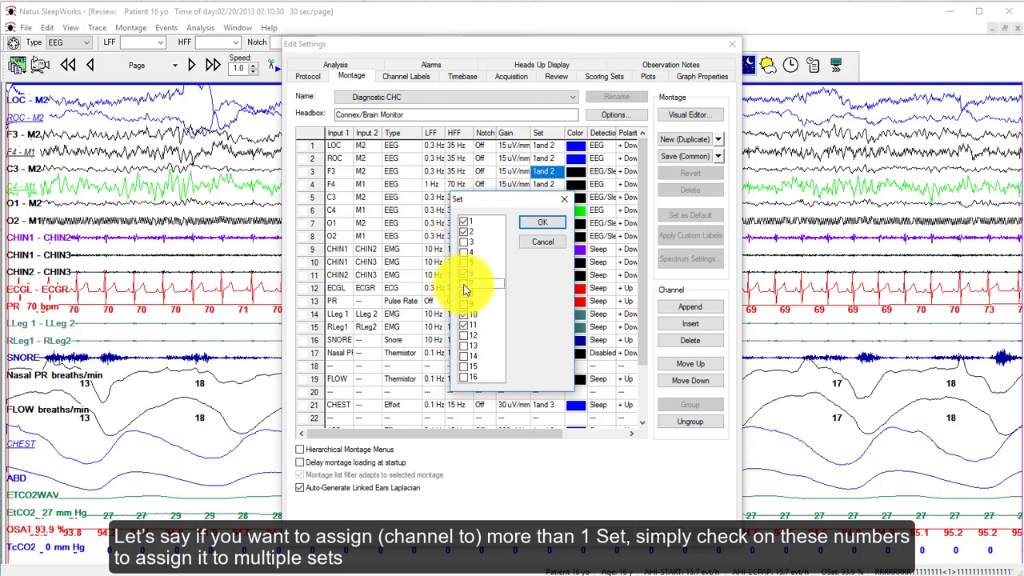
{"action": "left_click", "coordinate": [466, 283]}
{"action": "left_click", "coordinate": [466, 293]}
{"action": "left_click", "coordinate": [466, 314]}
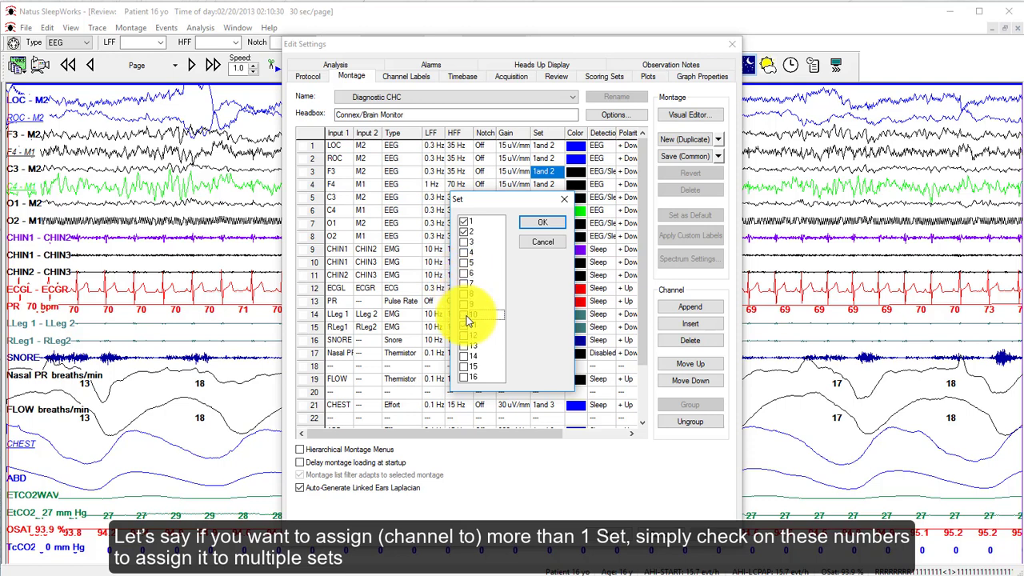
{"action": "left_click", "coordinate": [465, 325]}
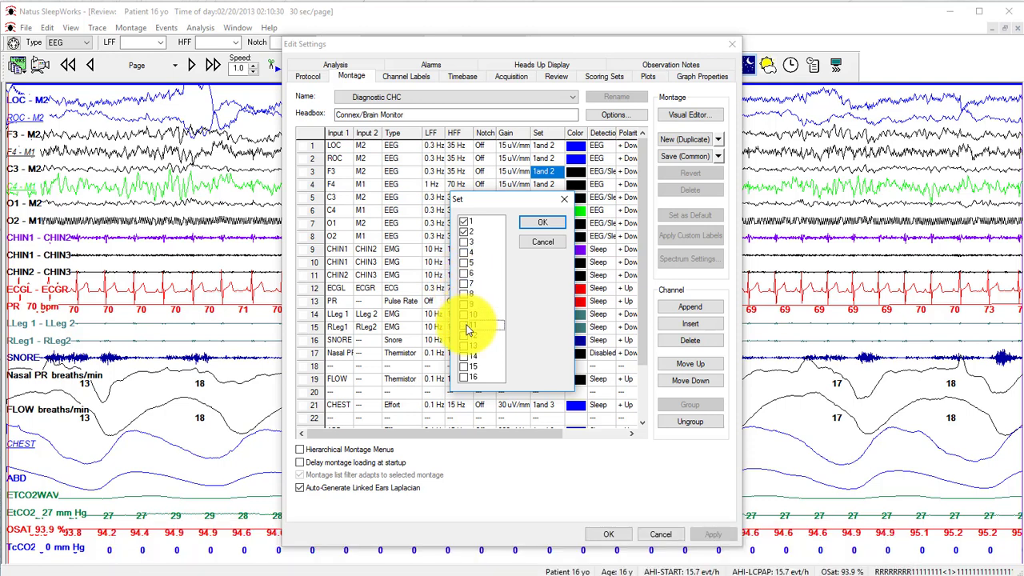
Step: Add set 4 to channel F3 alongside sets 1 and 2 and accept the set assignment
{"action": "left_click", "coordinate": [465, 253]}
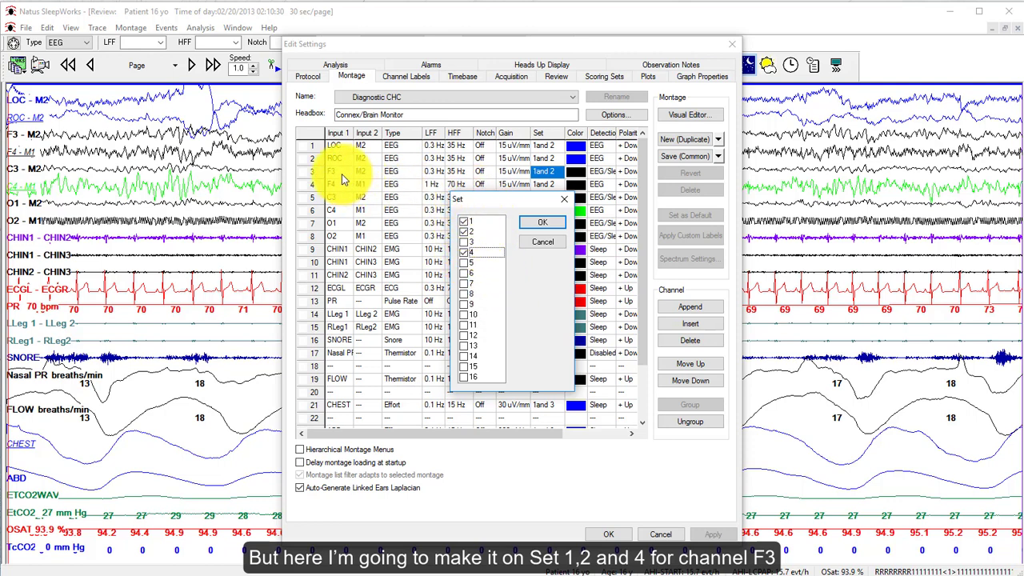
{"action": "left_click", "coordinate": [553, 224]}
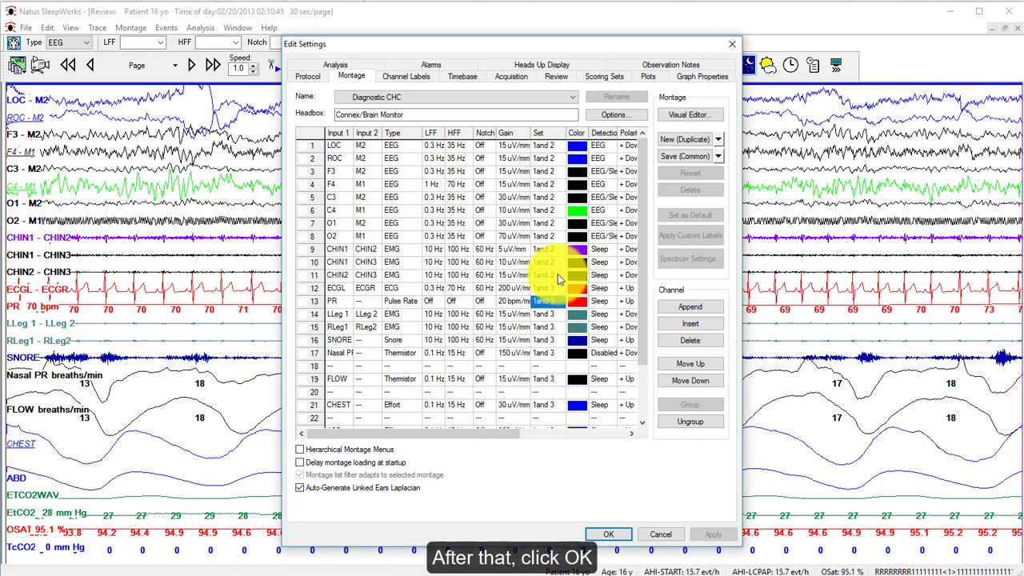